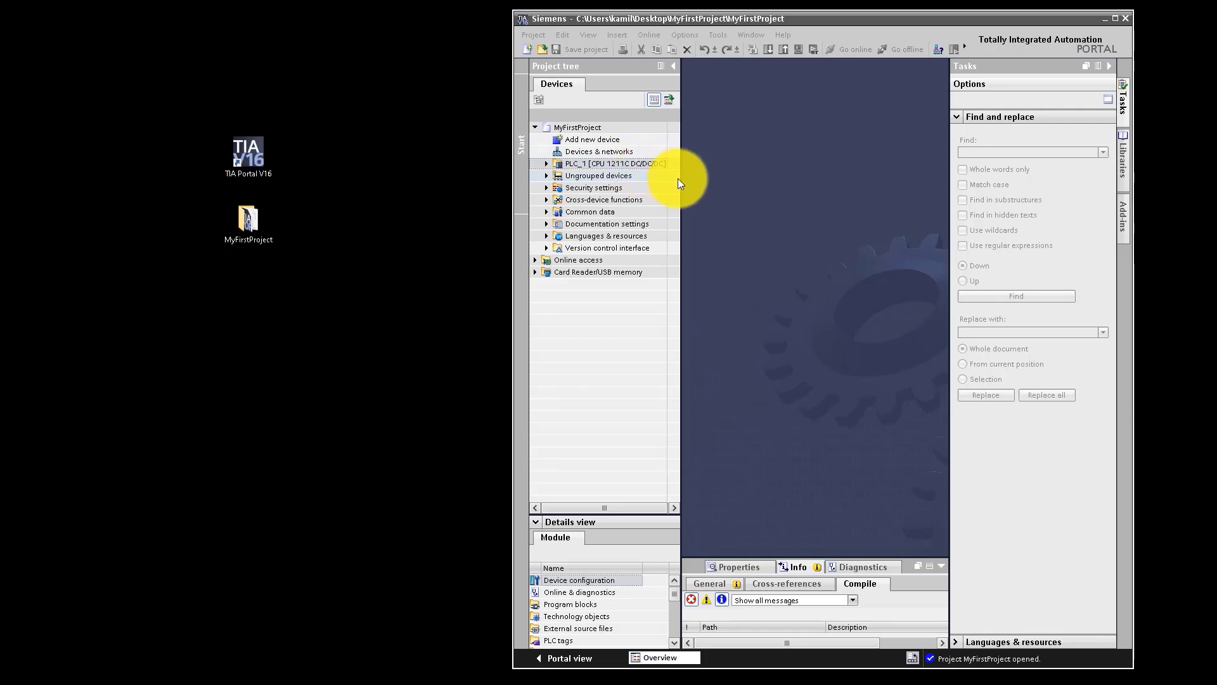
# Maximize the TIA Portal window and select 'Add new device' in the project tree.
pyautogui.press('super+Up')
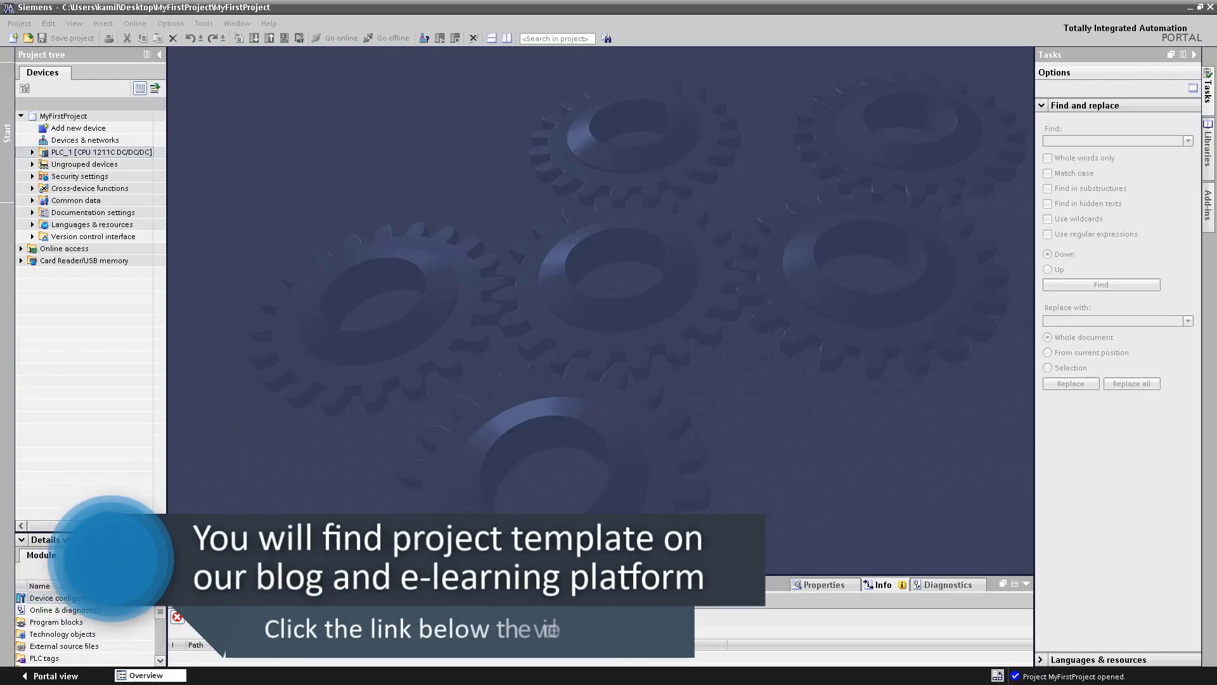
pyautogui.press('Up')
pyautogui.press('Up')
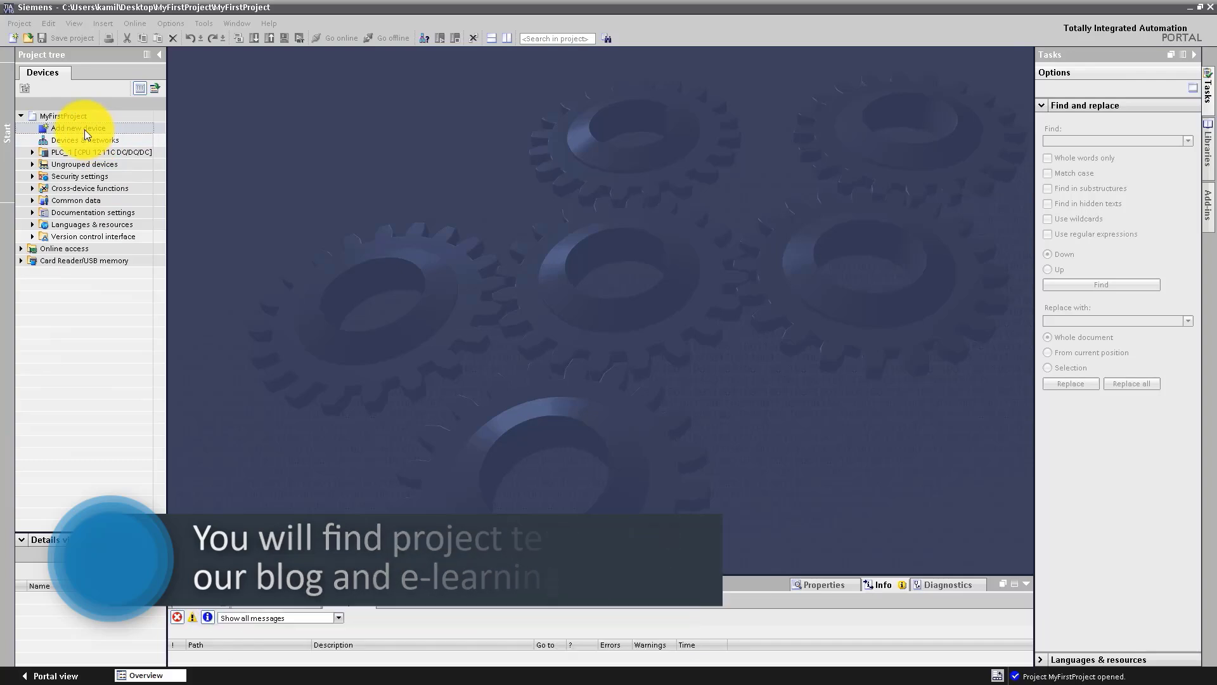
# Add a KTP700 Basic 7" panel, article 6AV2 123-2GB03-0AX0, as HMI_1.
pyautogui.doubleClick(85, 129)
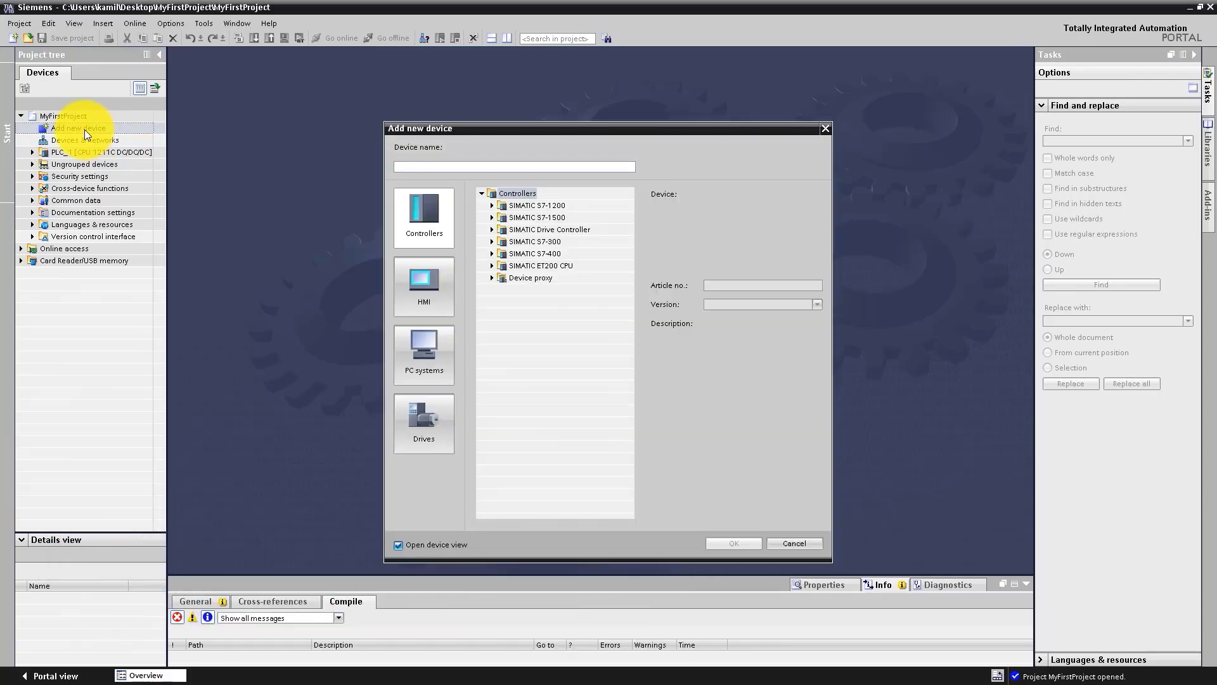
pyautogui.click(423, 287)
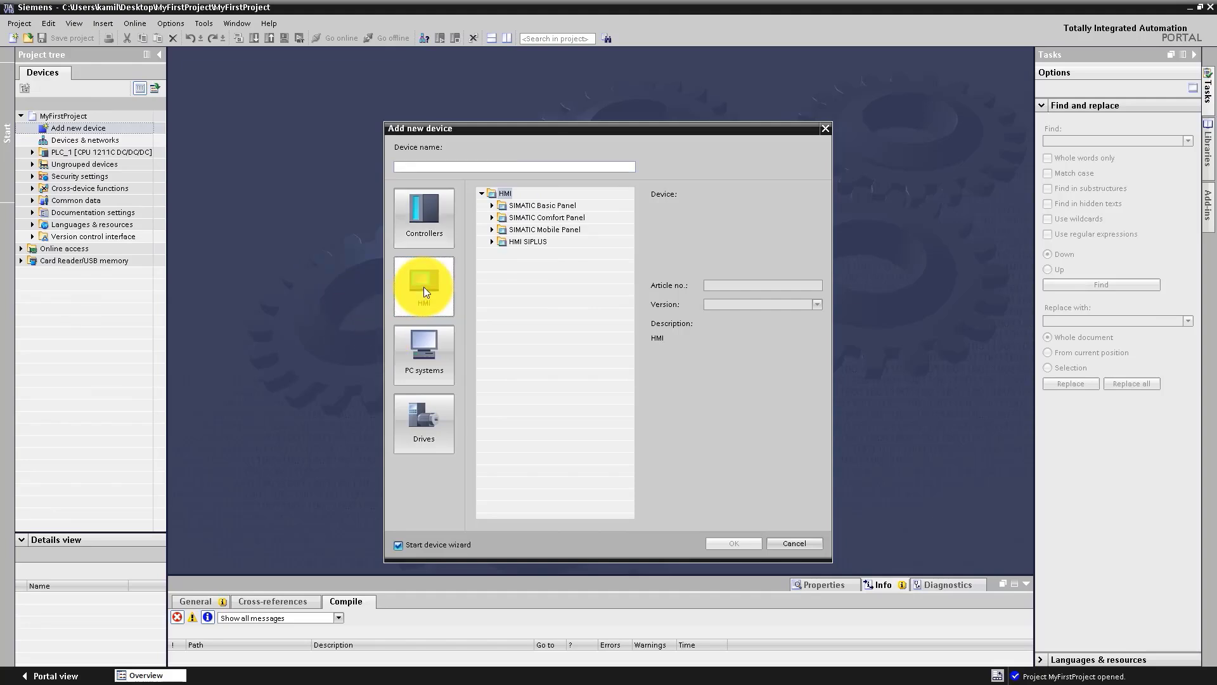
pyautogui.click(493, 206)
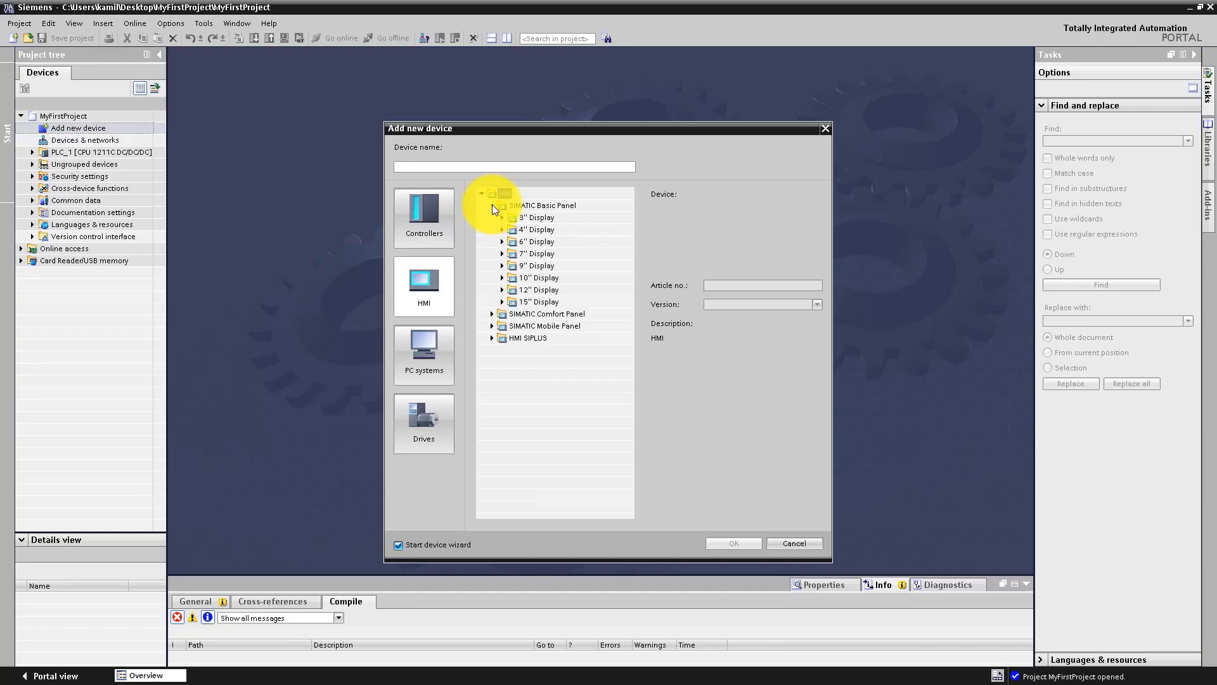
pyautogui.click(503, 254)
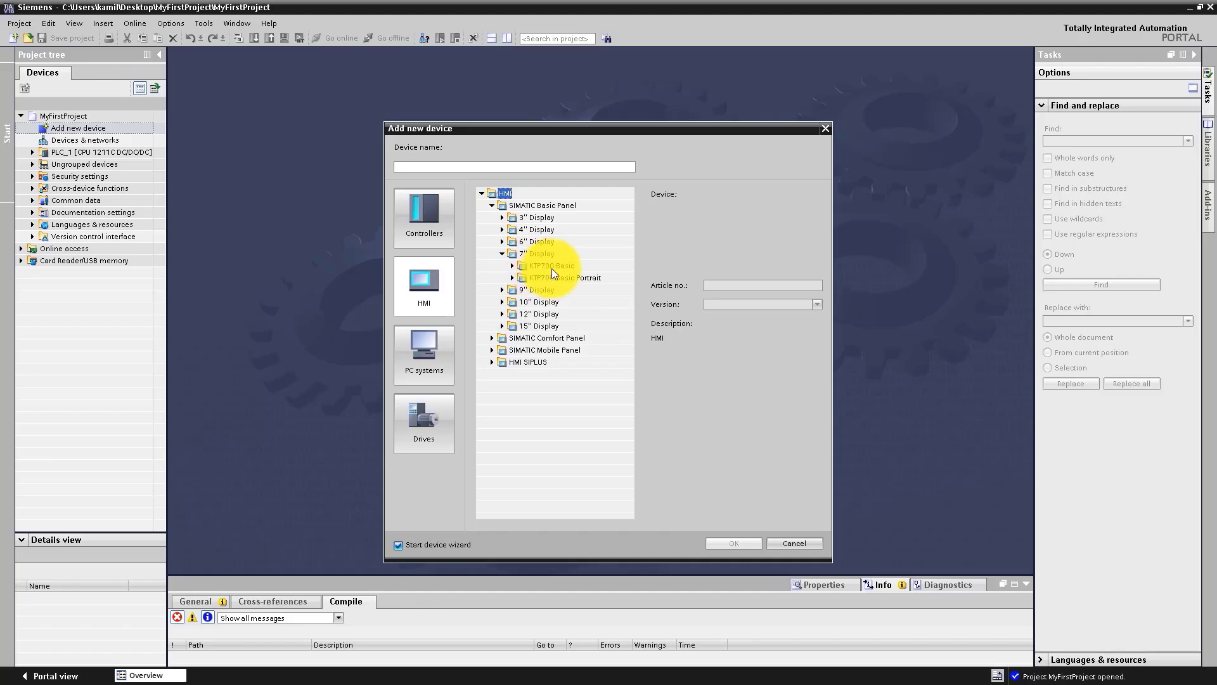
pyautogui.click(513, 267)
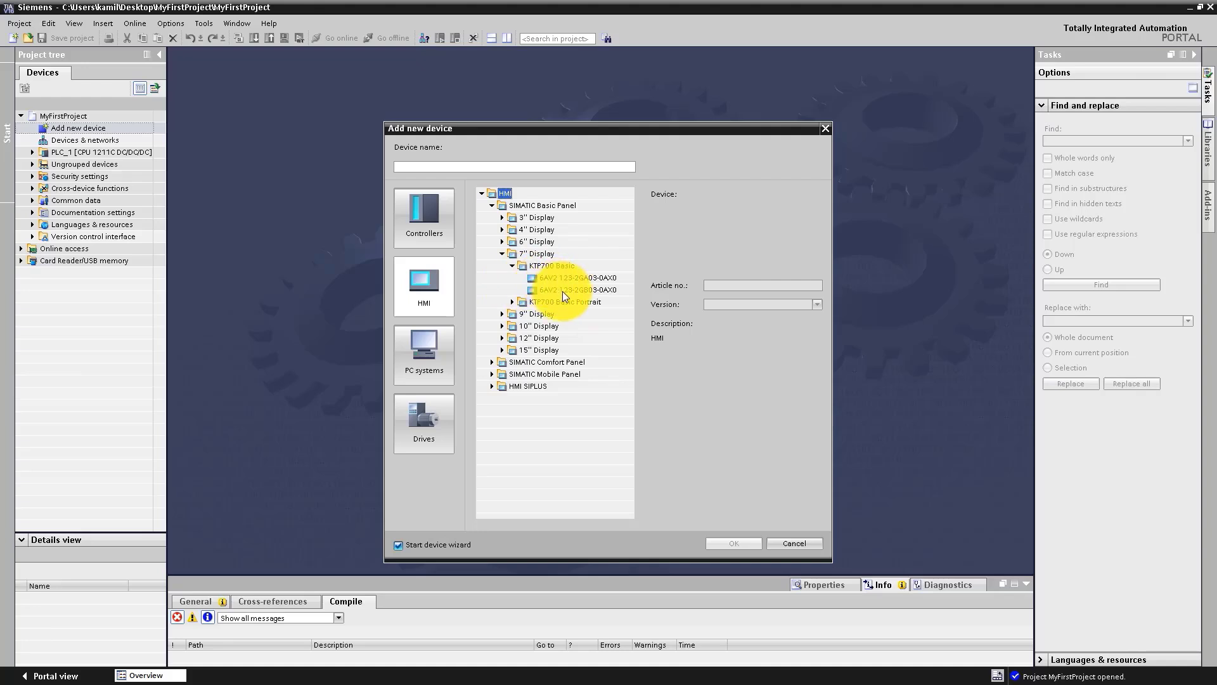
pyautogui.click(562, 289)
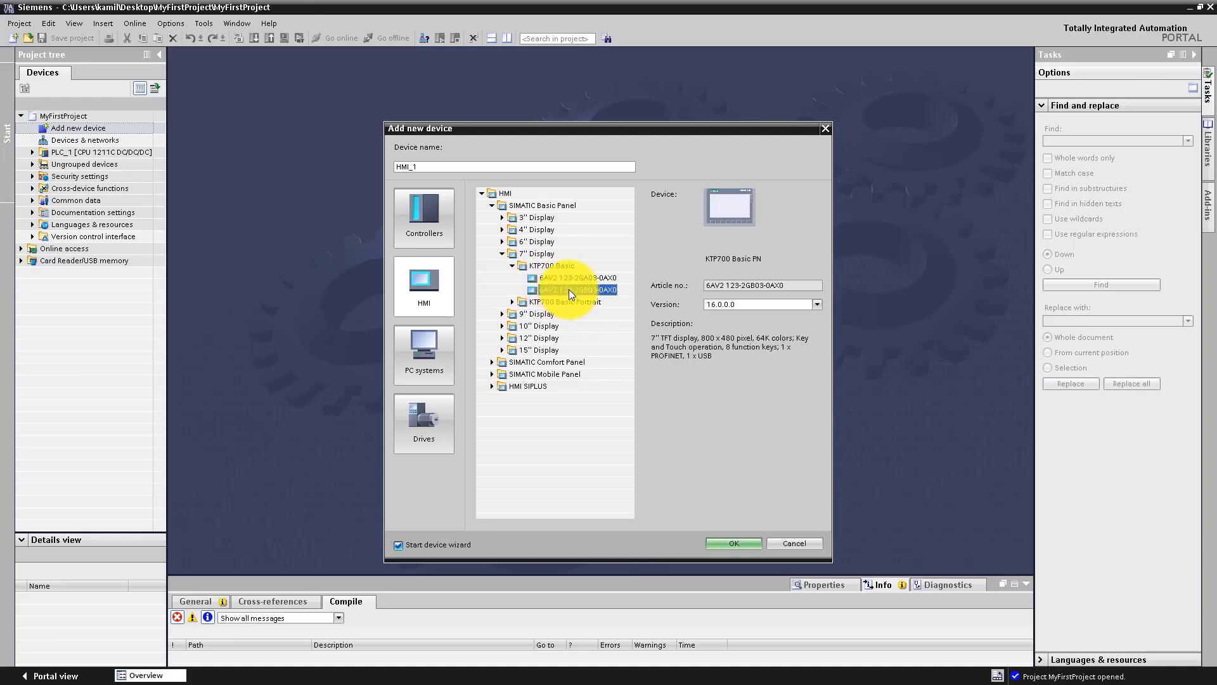
pyautogui.click(734, 546)
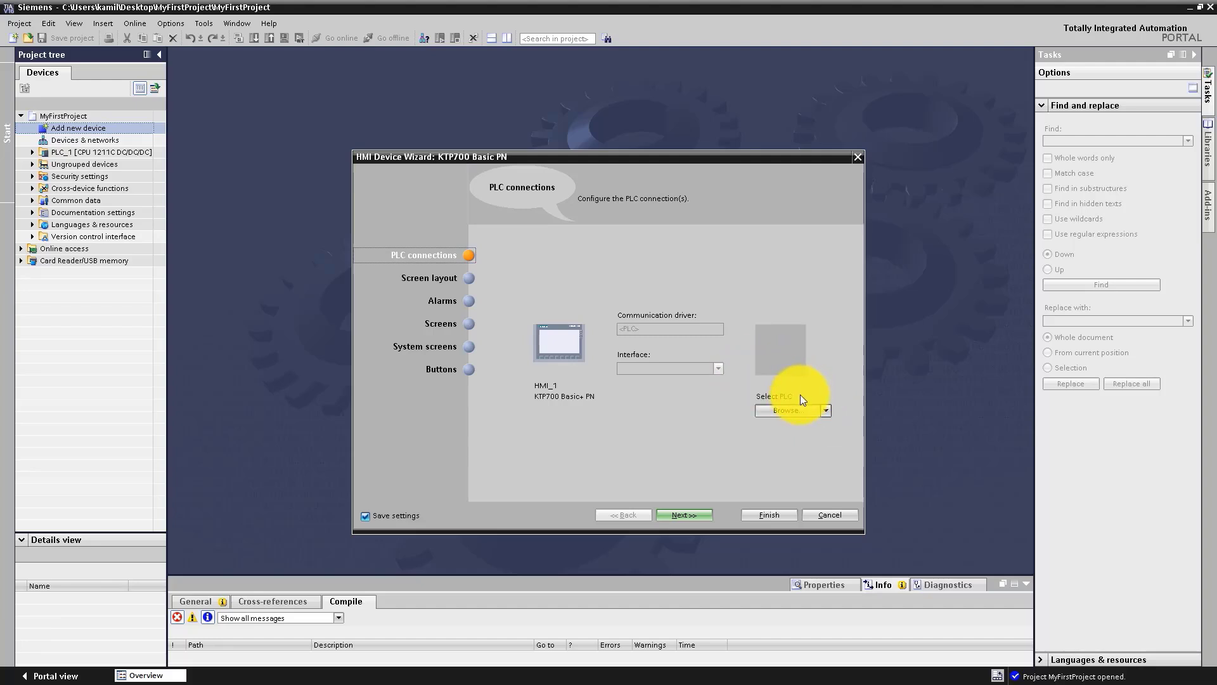
# Select PLC_1 as HMI_1's connected controller in the device wizard and continue.
pyautogui.click(828, 411)
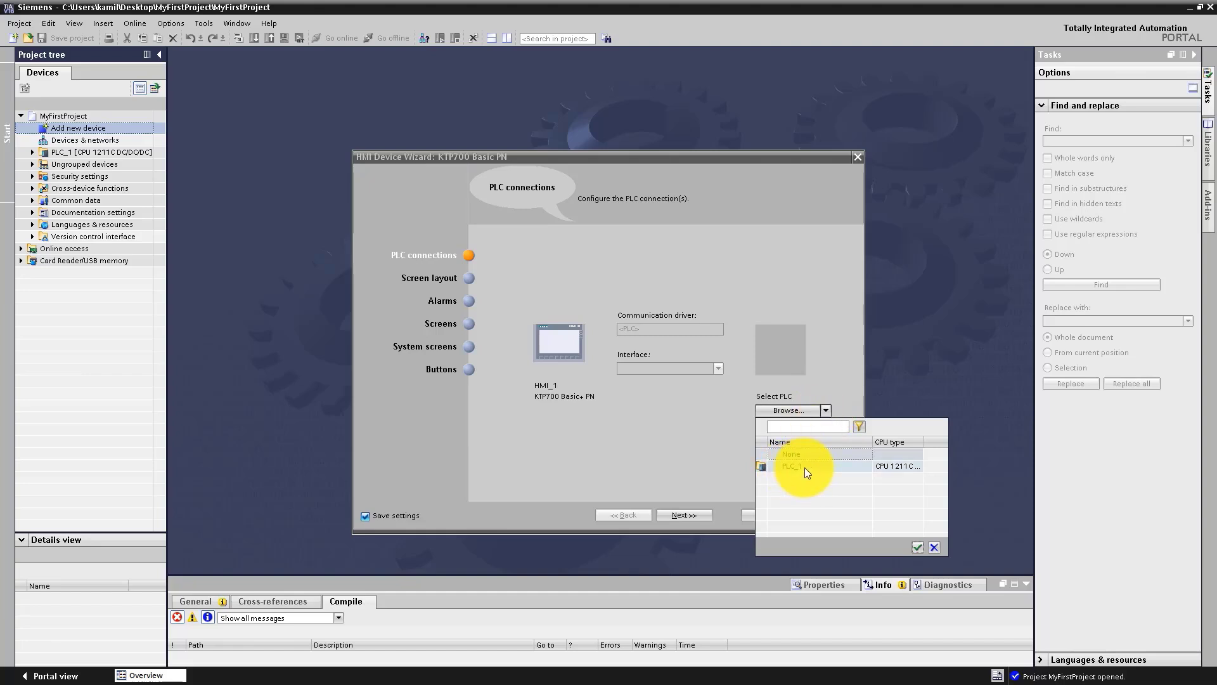
pyautogui.click(804, 468)
pyautogui.click(918, 547)
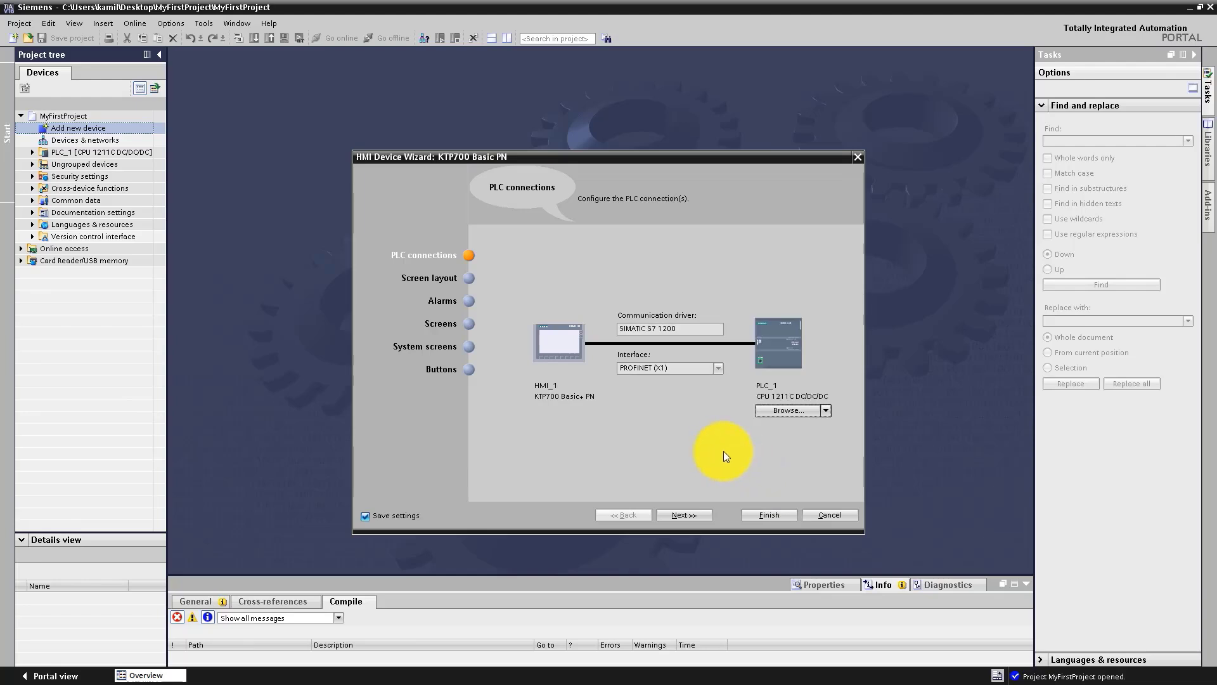
pyautogui.click(683, 514)
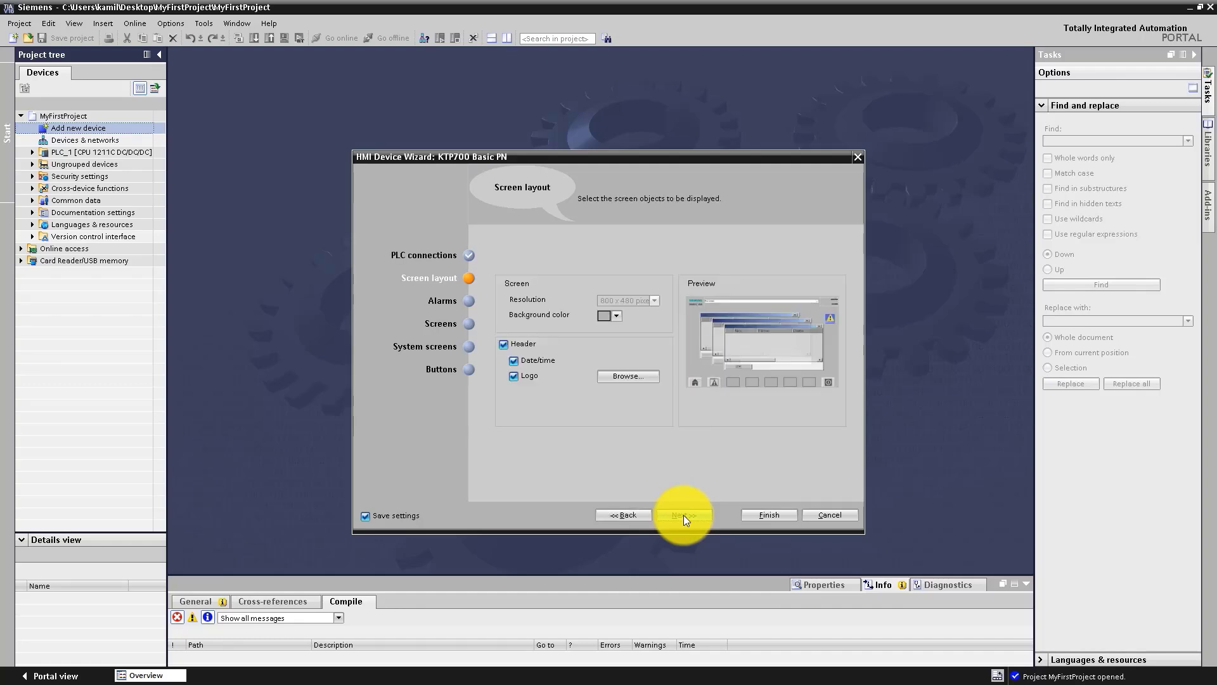
# Remove the screen header and turn off all three alarm display options.
pyautogui.click(505, 343)
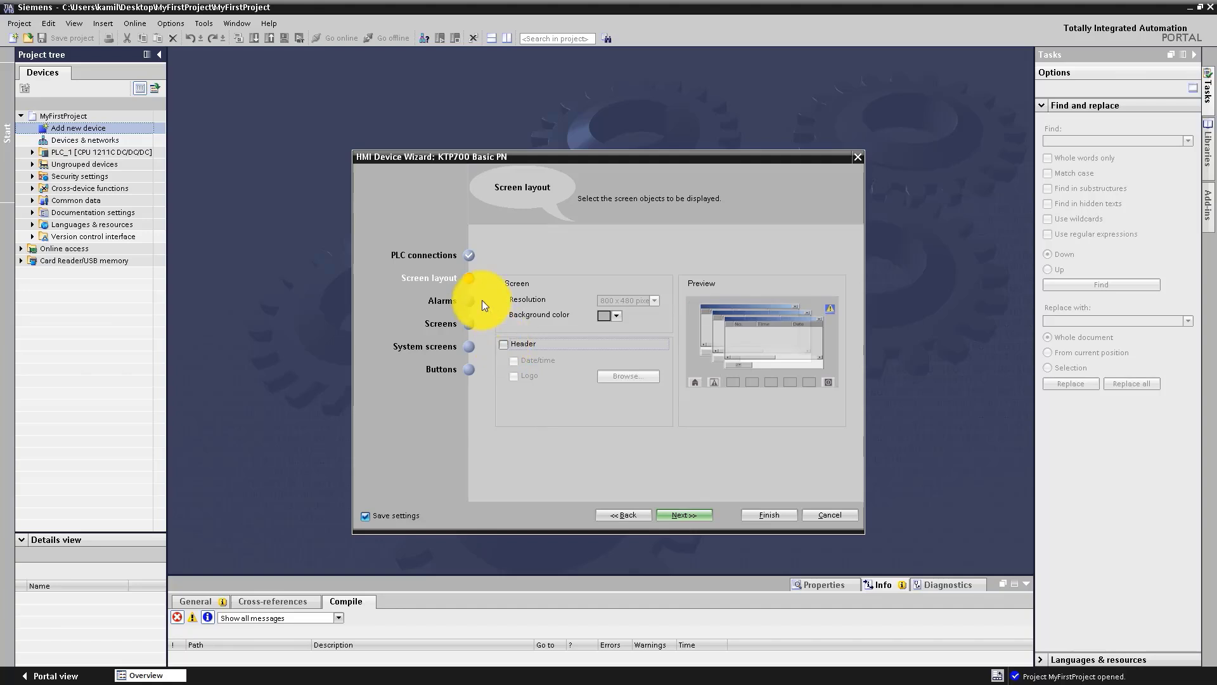
pyautogui.click(685, 514)
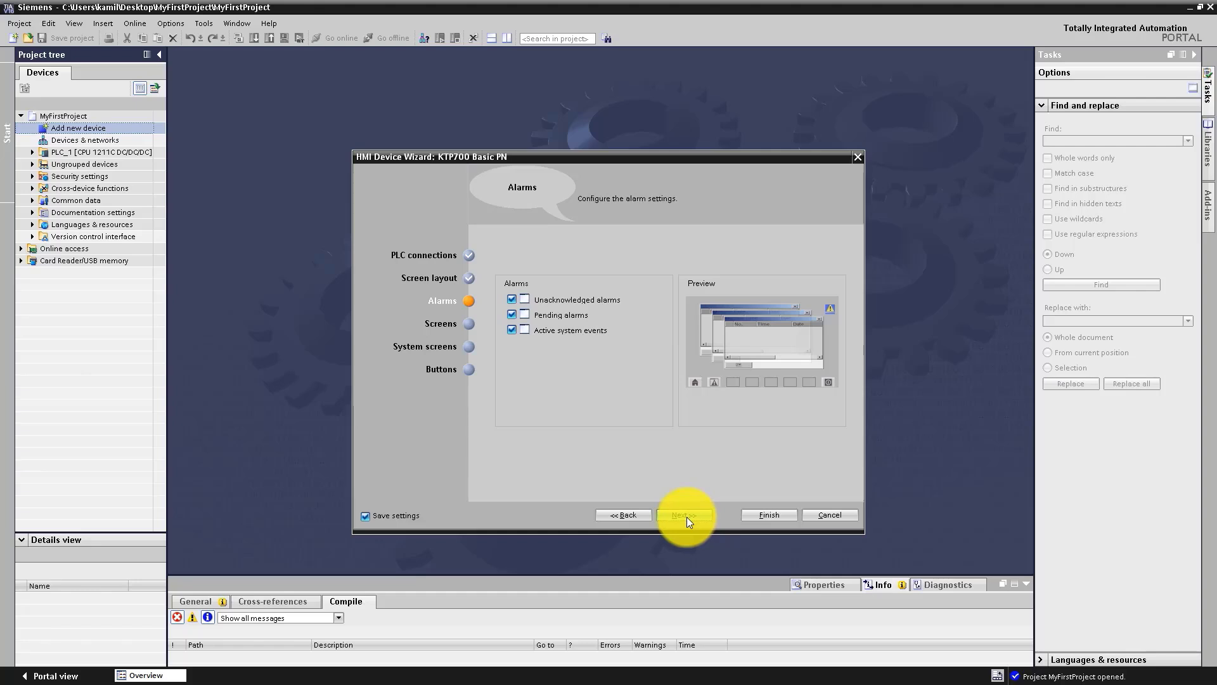
pyautogui.click(511, 300)
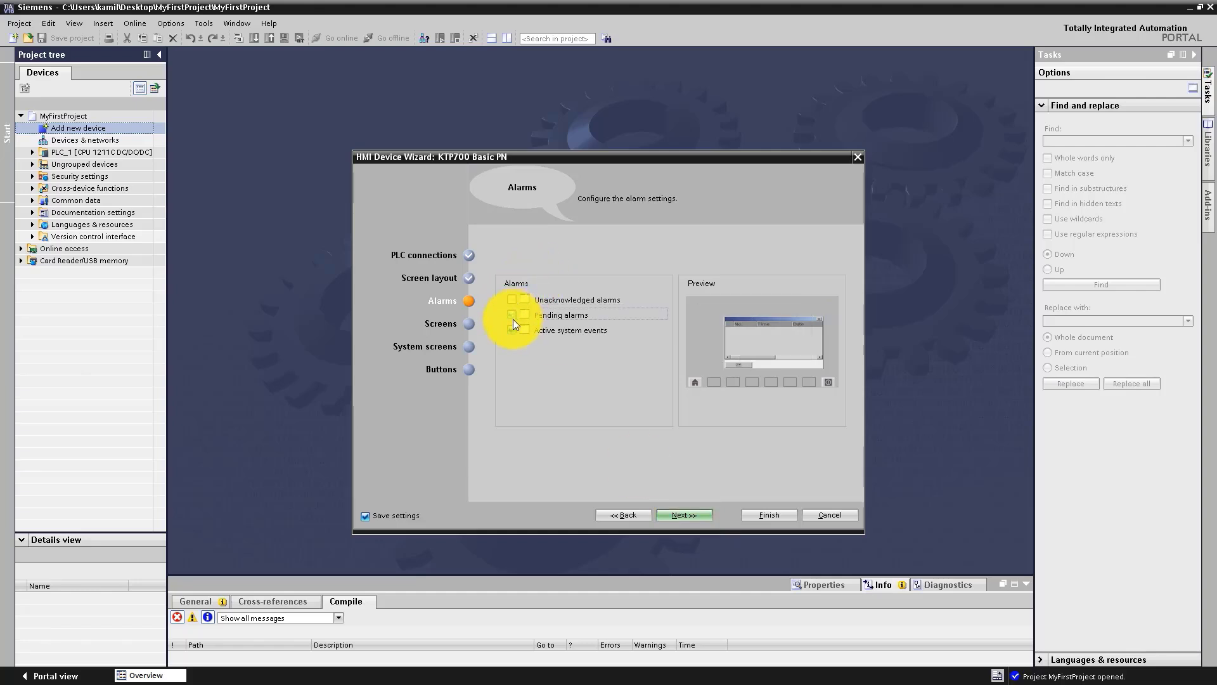
pyautogui.click(513, 330)
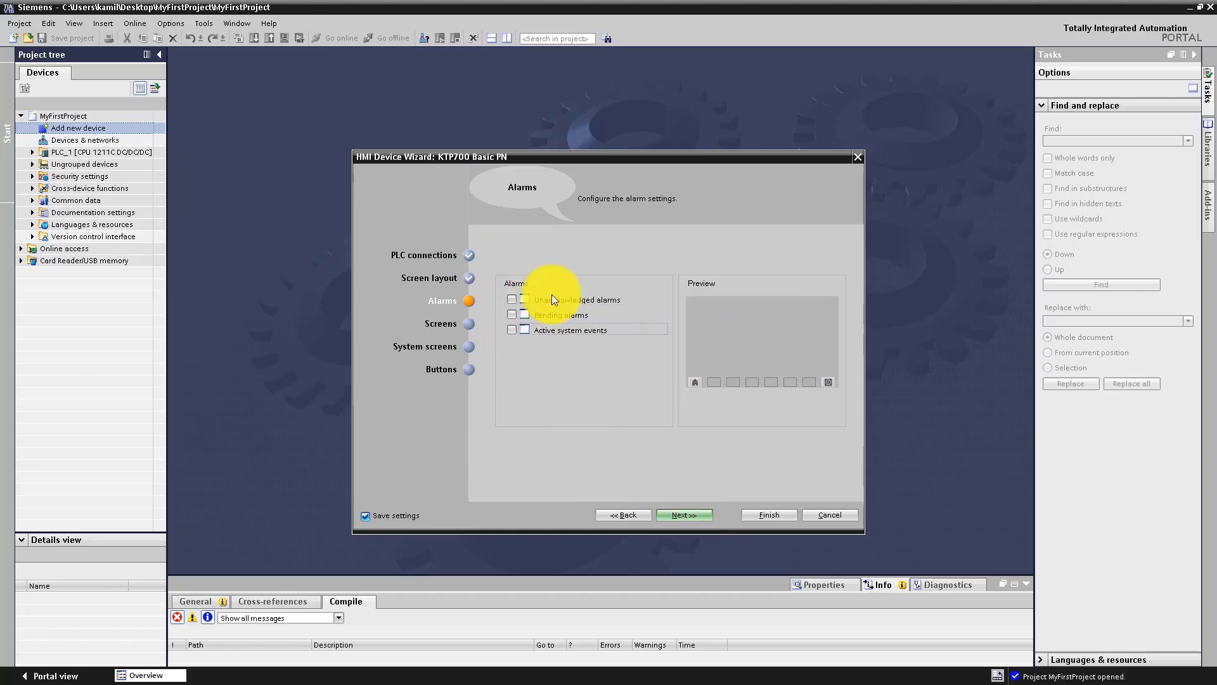
# Skip navigation and system screens, remove the bottom button area, and finish the wizard.
pyautogui.click(681, 518)
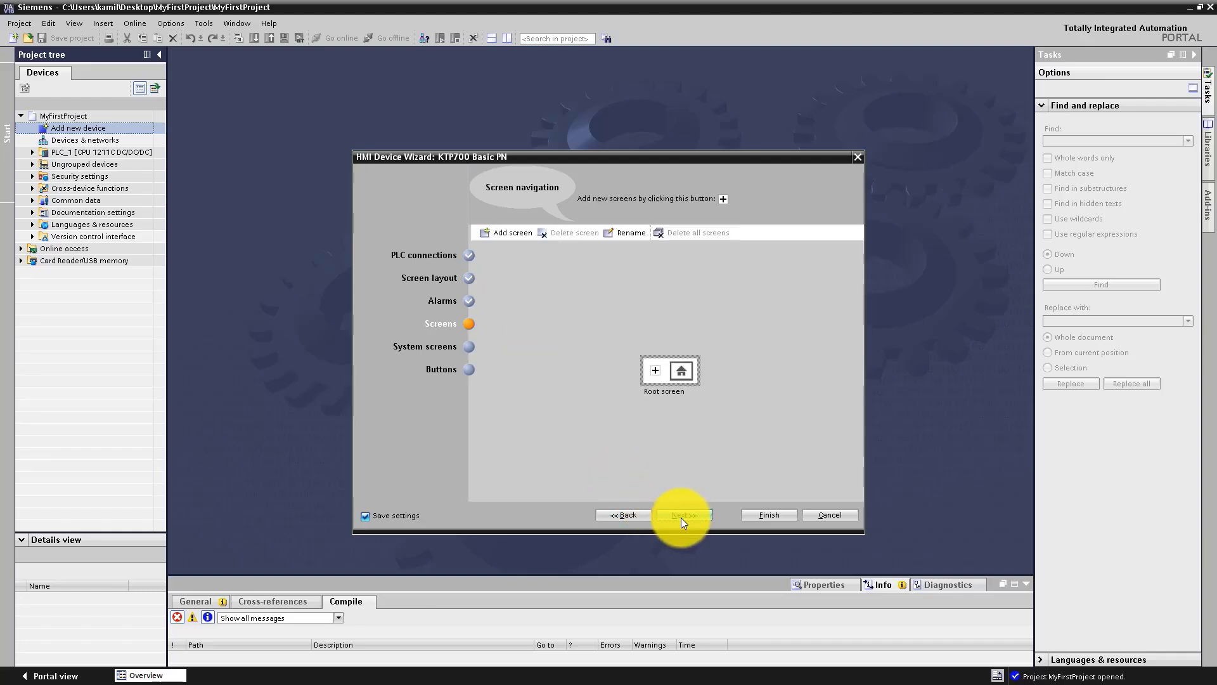
pyautogui.click(681, 518)
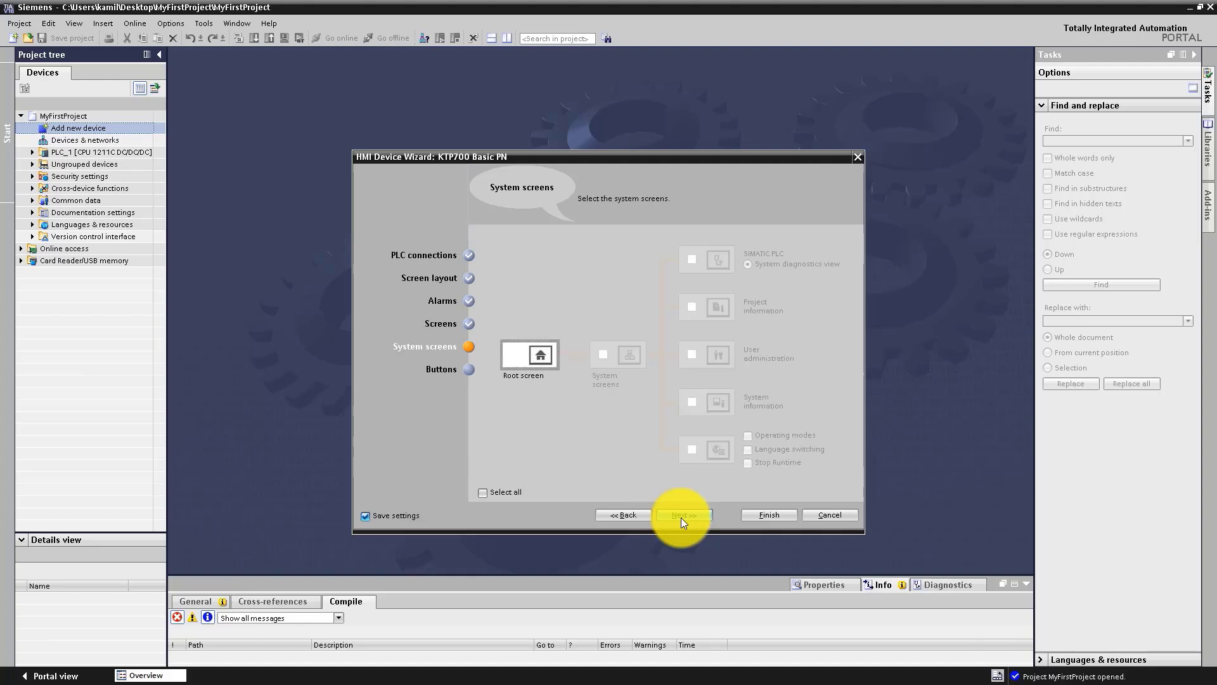
pyautogui.click(682, 517)
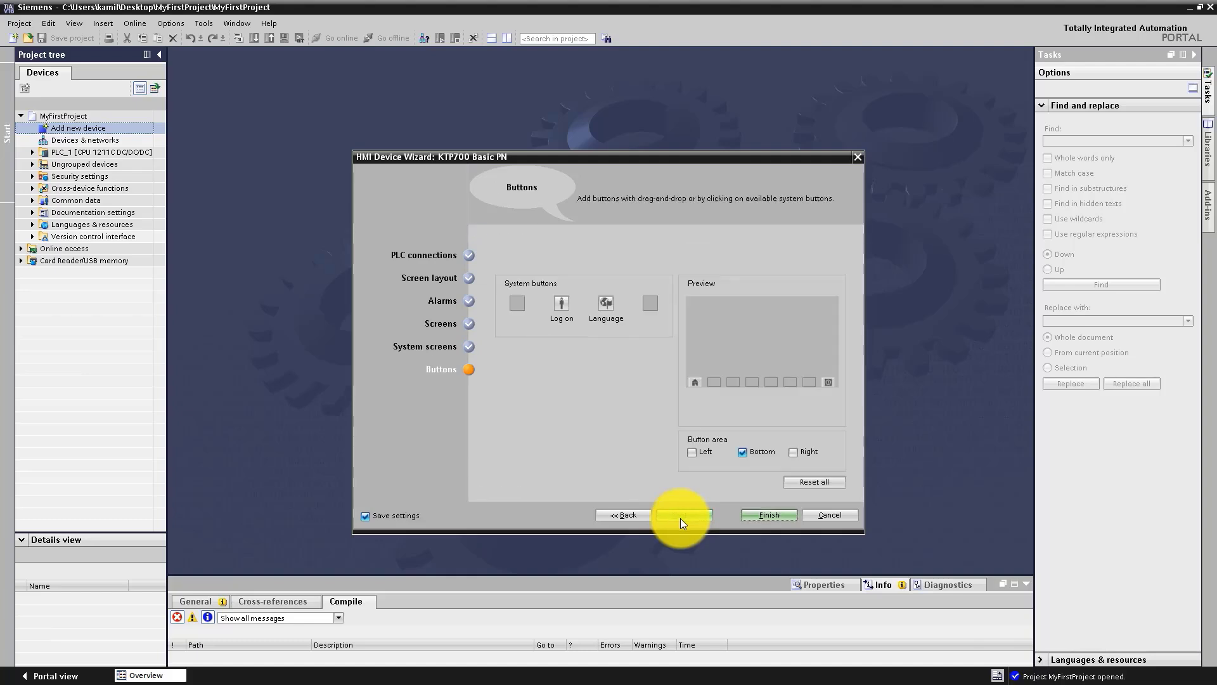
pyautogui.click(744, 454)
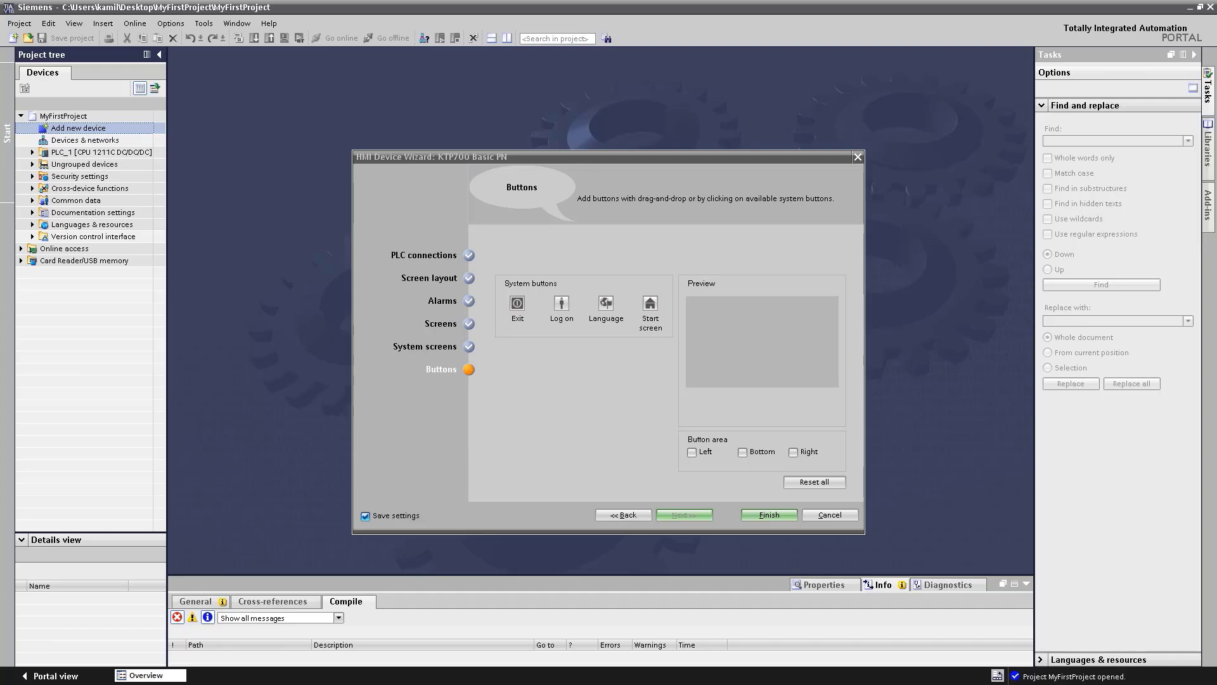
pyautogui.click(769, 516)
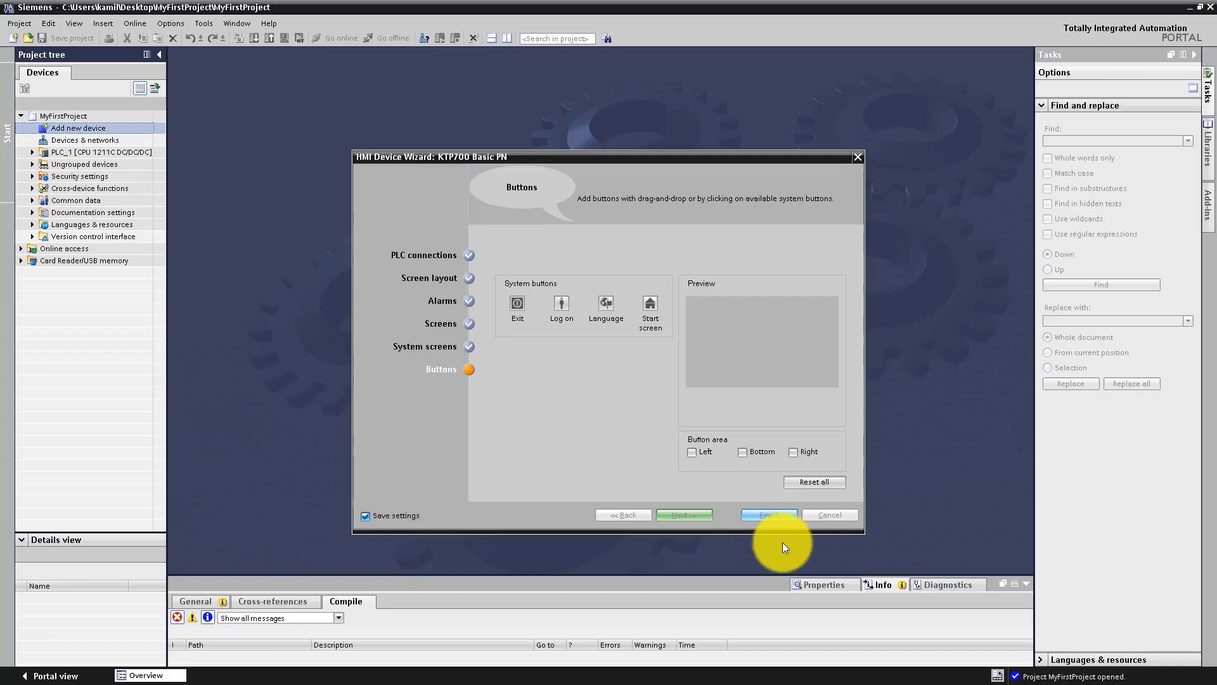
# Open HMI_1's Root screen in the screen editor.
pyautogui.doubleClick(42, 144)
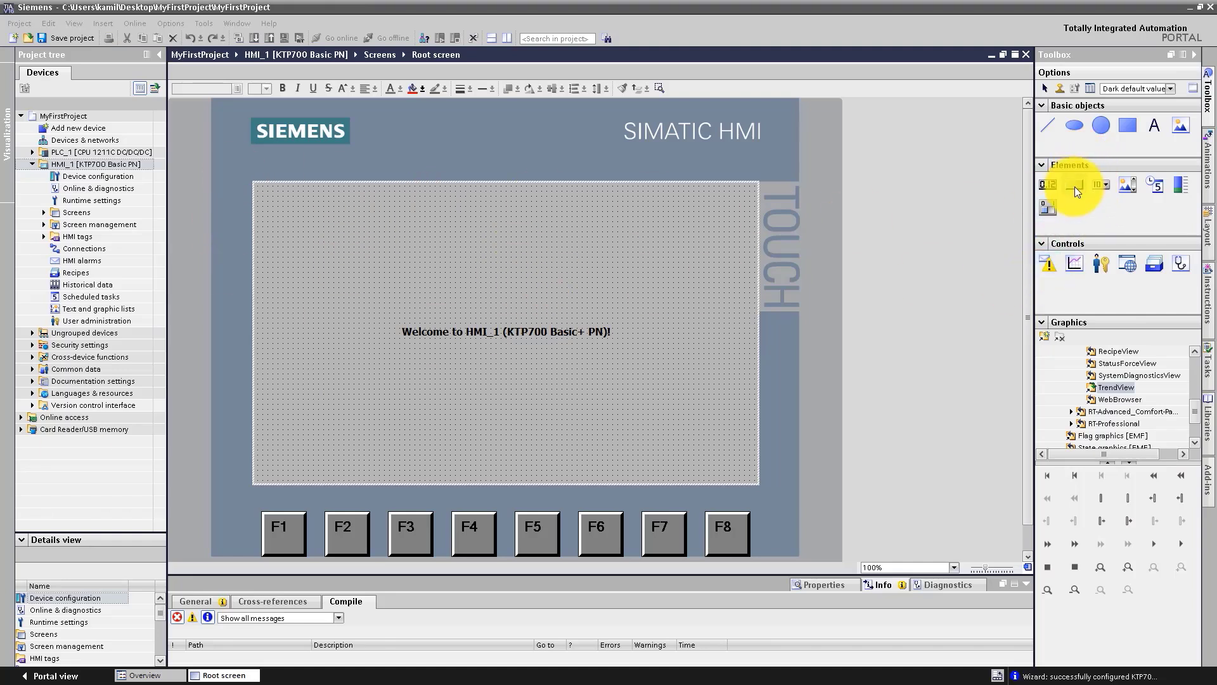
# Place Button_1 at the Root screen's upper left and drag it larger.
pyautogui.moveTo(1078, 188); pyautogui.dragTo(333, 237)
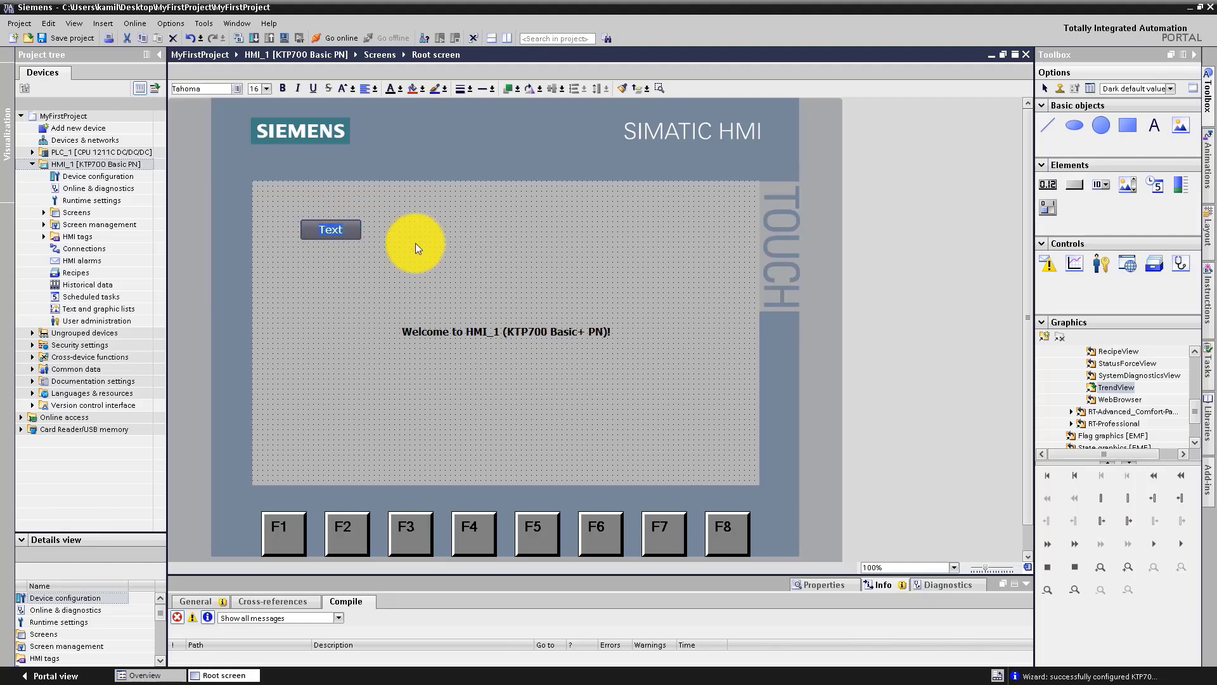
pyautogui.write('Button')
pyautogui.write('_1')
pyautogui.press('Return')
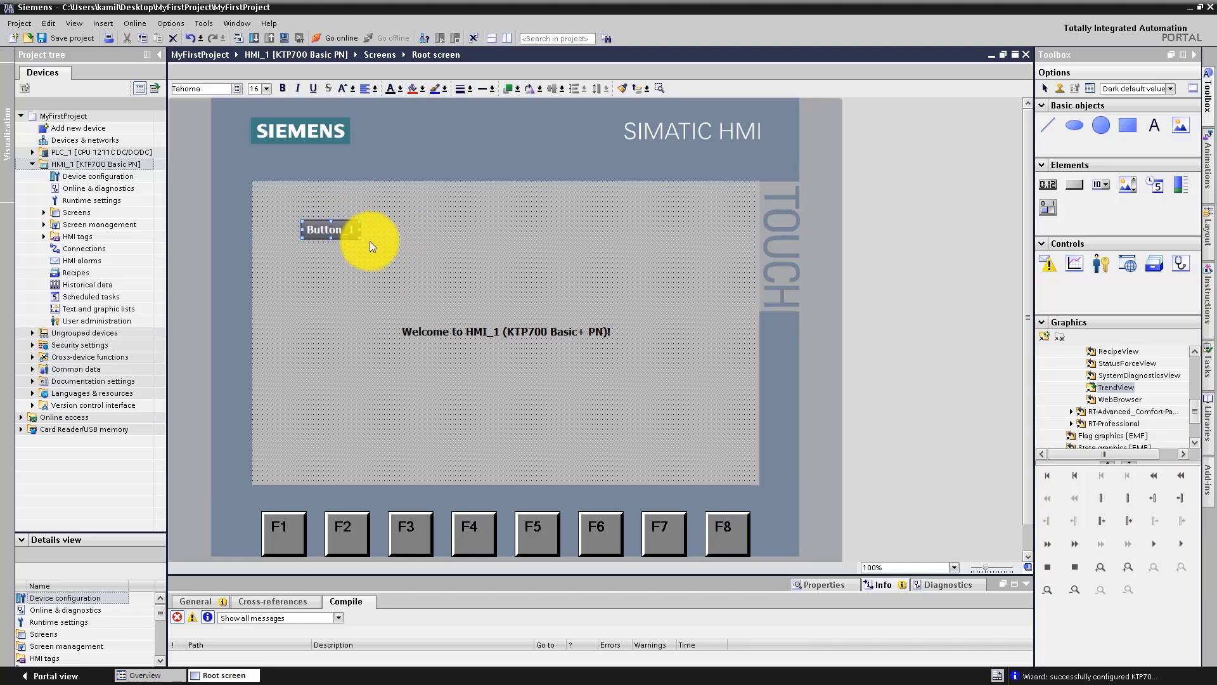
pyautogui.moveTo(361, 238); pyautogui.dragTo(389, 258)
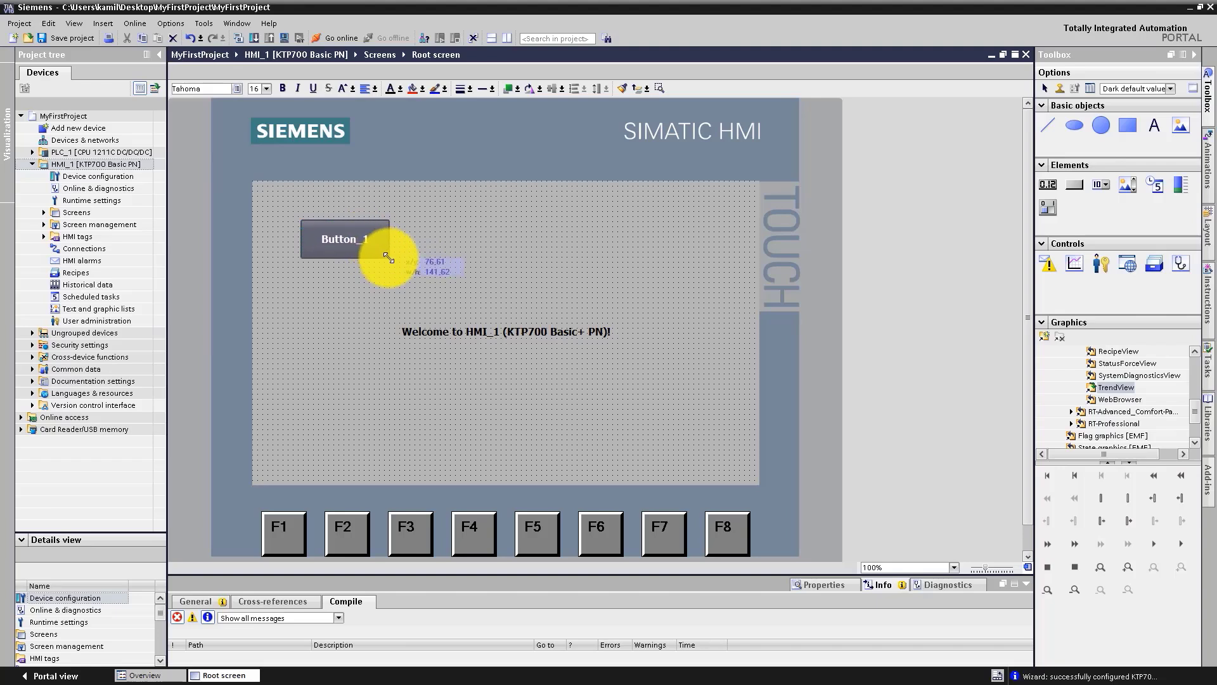
pyautogui.click(427, 252)
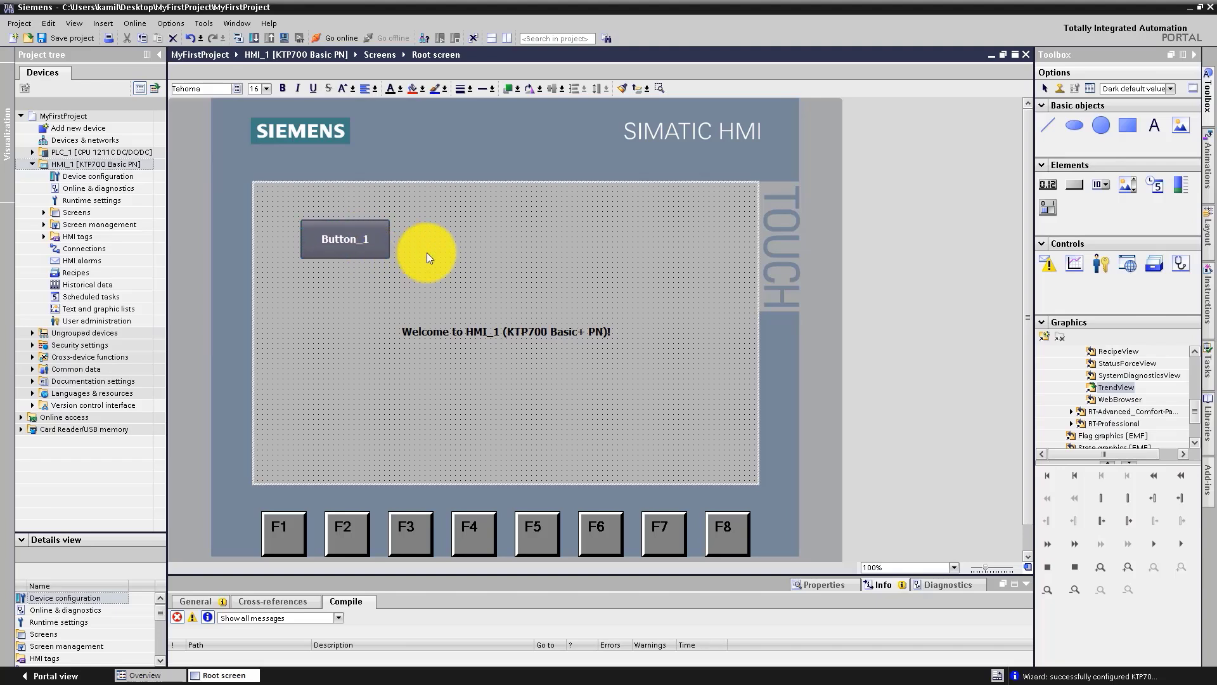
pyautogui.click(364, 241)
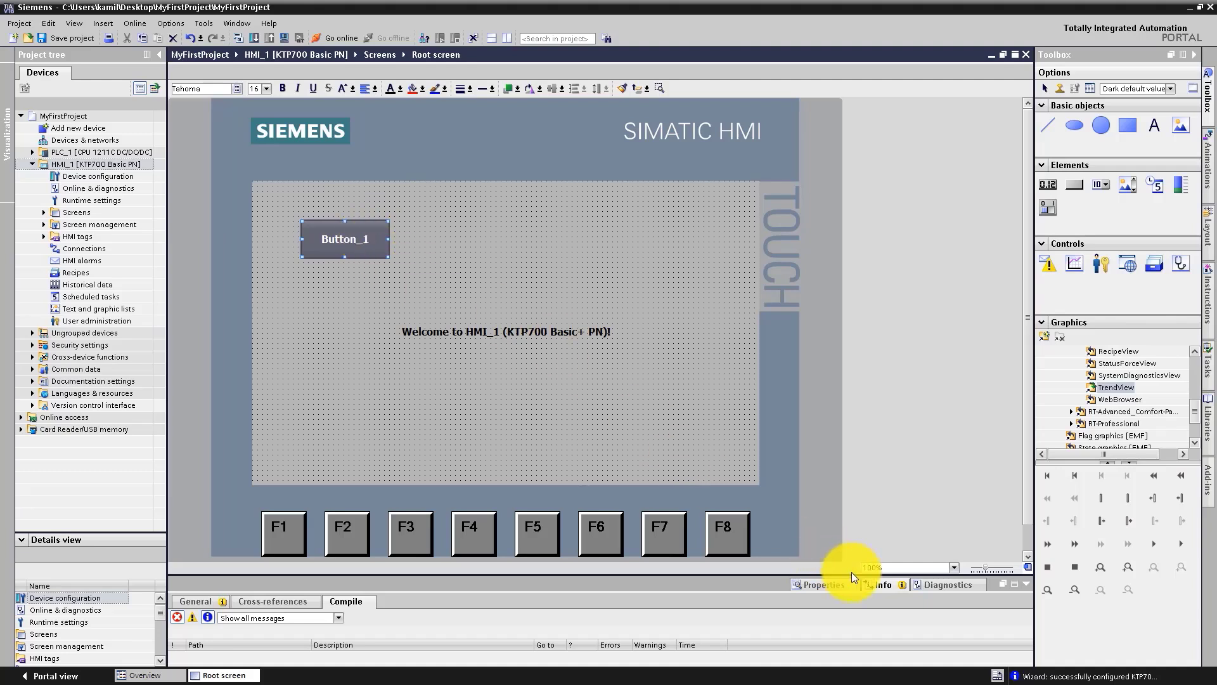
# Add the SetBitWhileKeyPressed function to Button_1's Press event.
pyautogui.moveTo(782, 576); pyautogui.dragTo(809, 387)
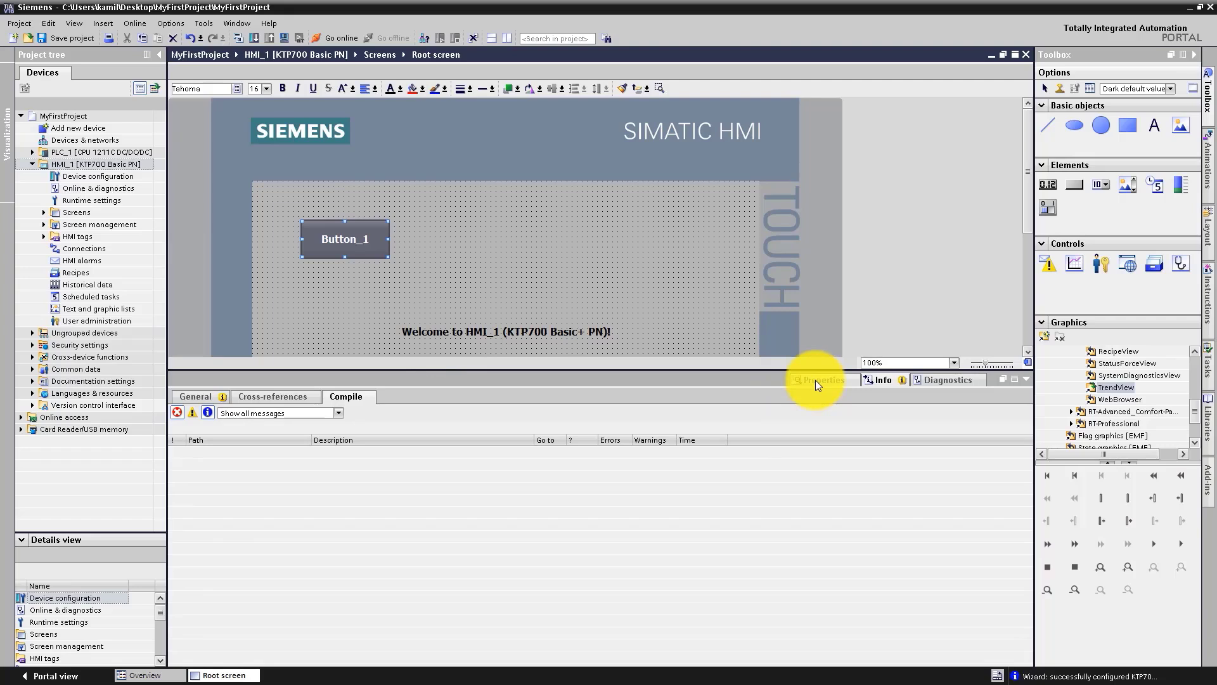
pyautogui.click(815, 379)
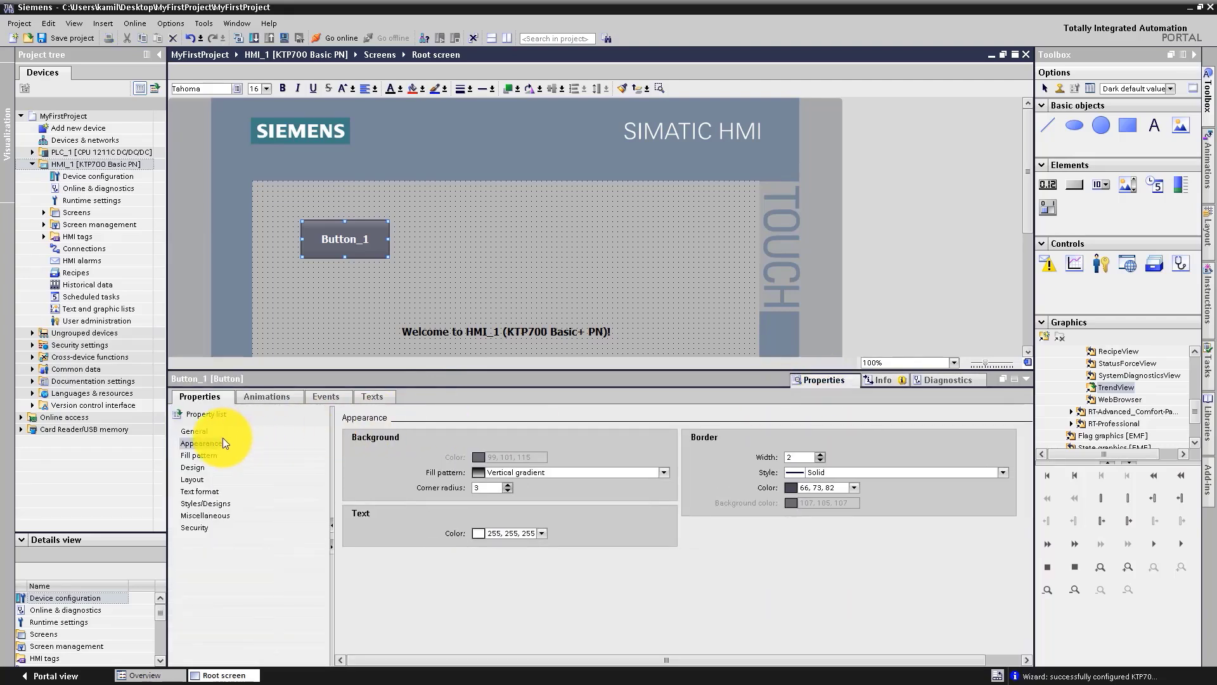
pyautogui.click(319, 397)
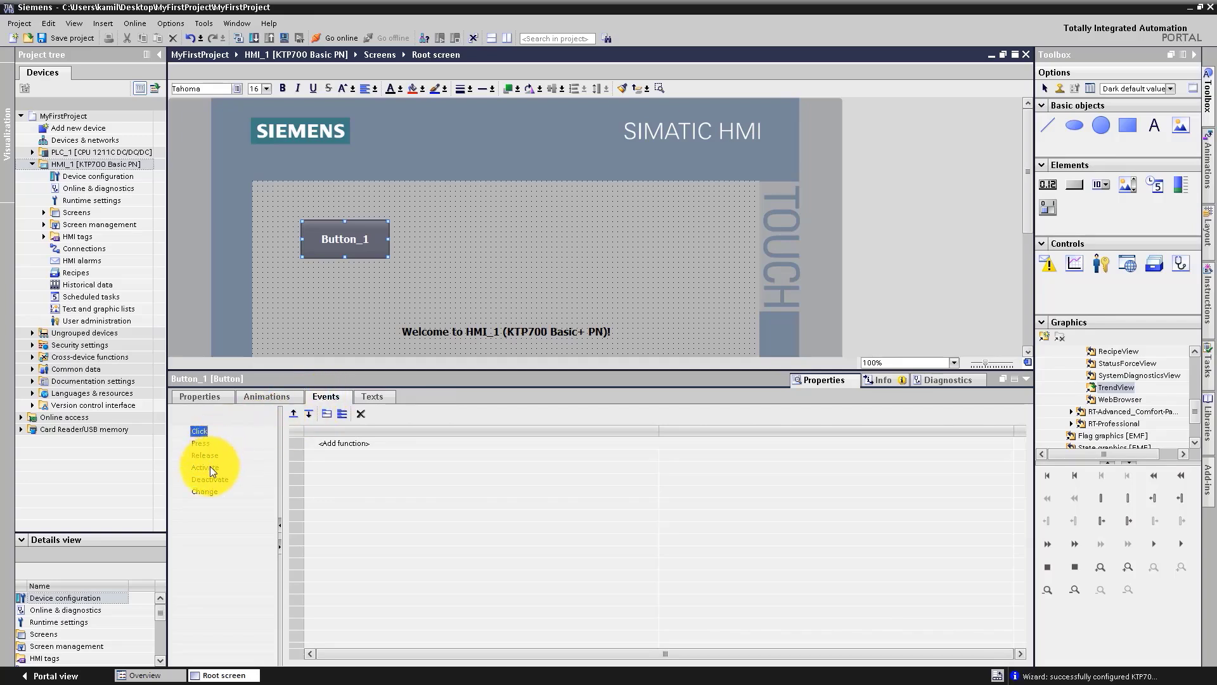
pyautogui.click(201, 445)
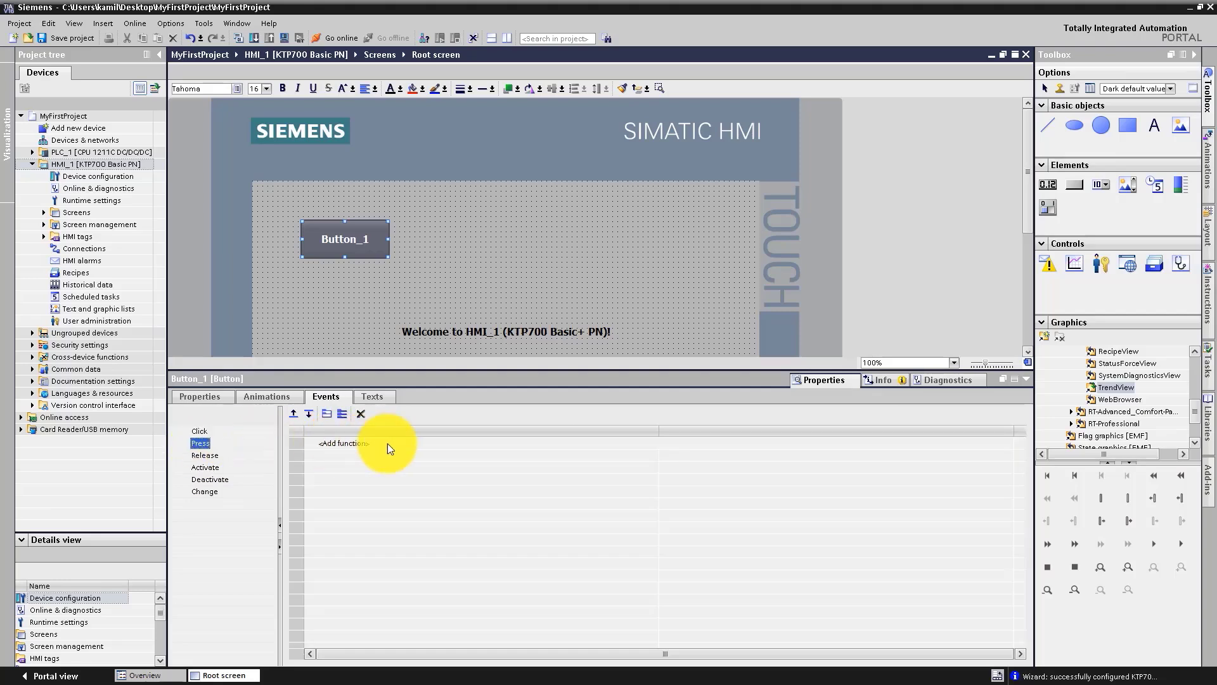
pyautogui.click(355, 442)
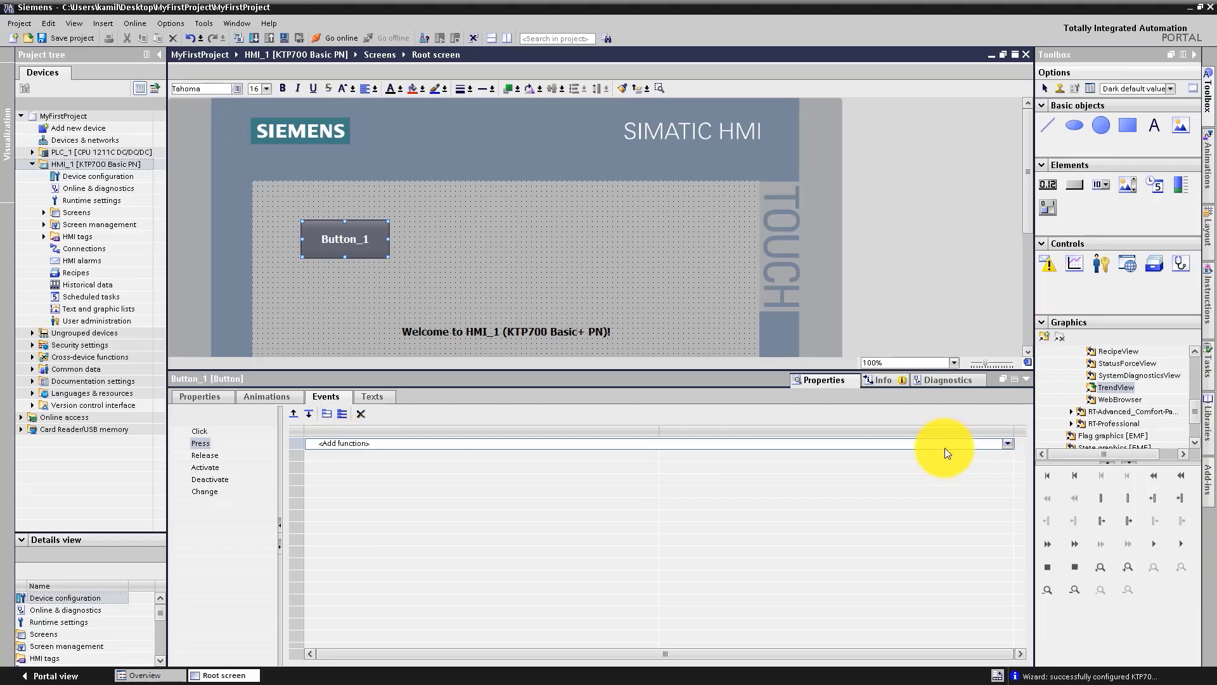
pyautogui.click(1006, 443)
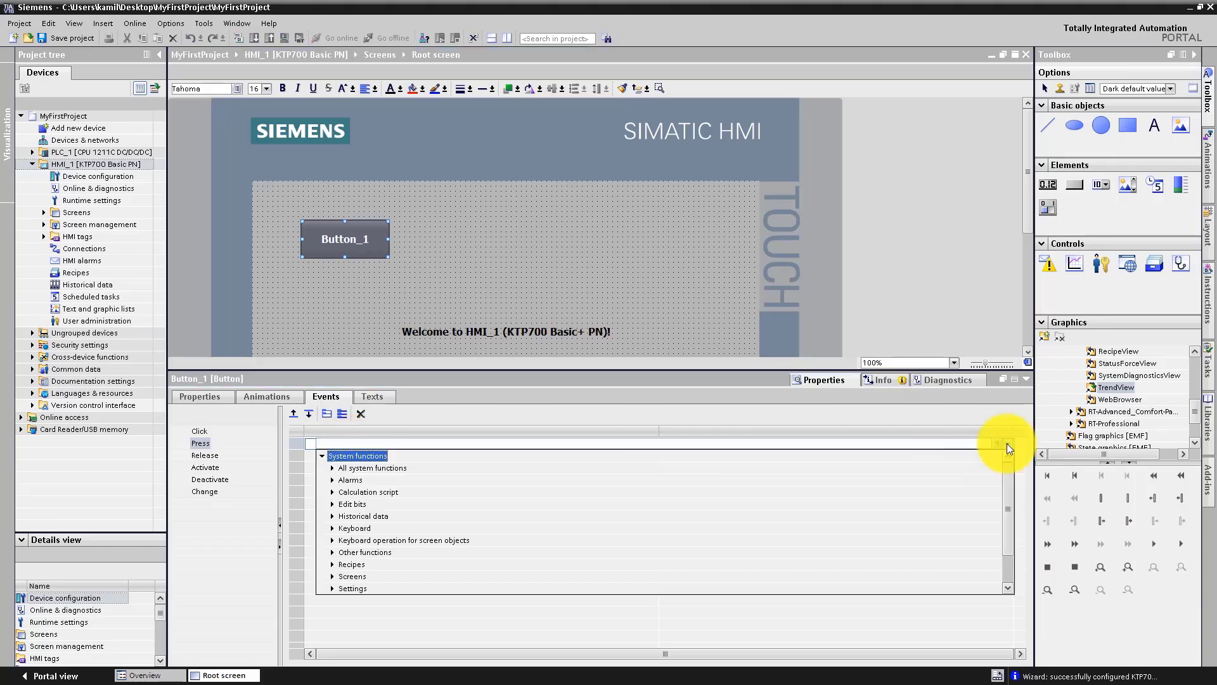
pyautogui.click(332, 504)
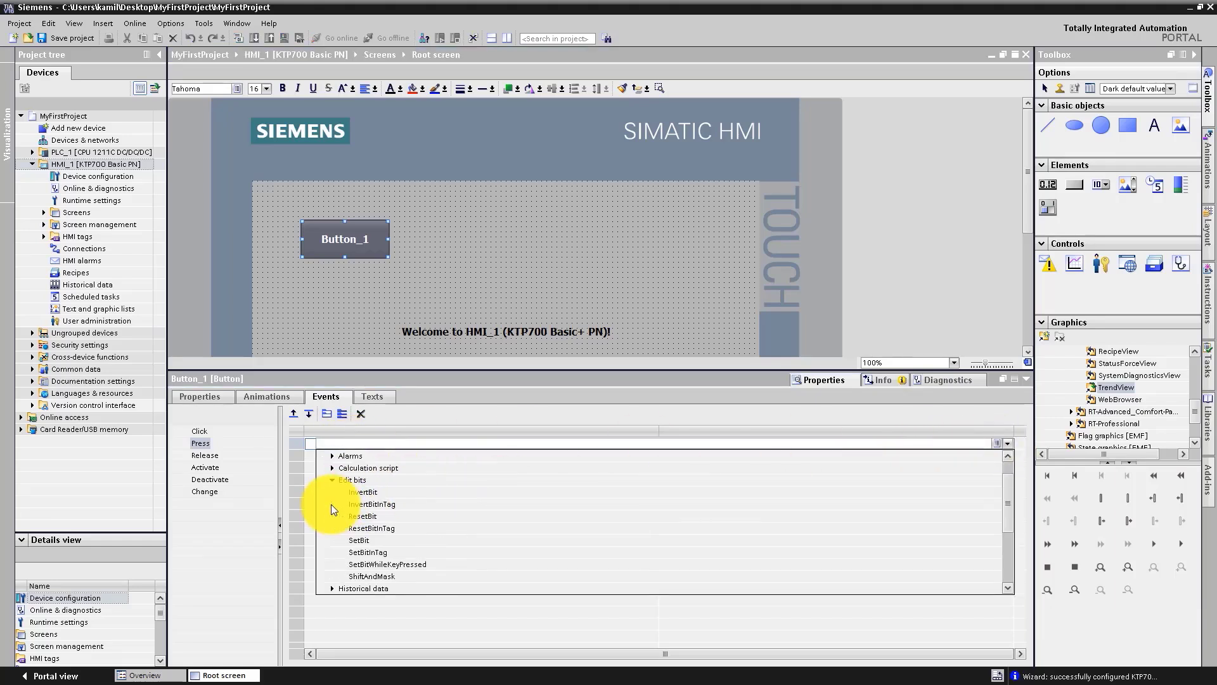
pyautogui.moveTo(387, 564)
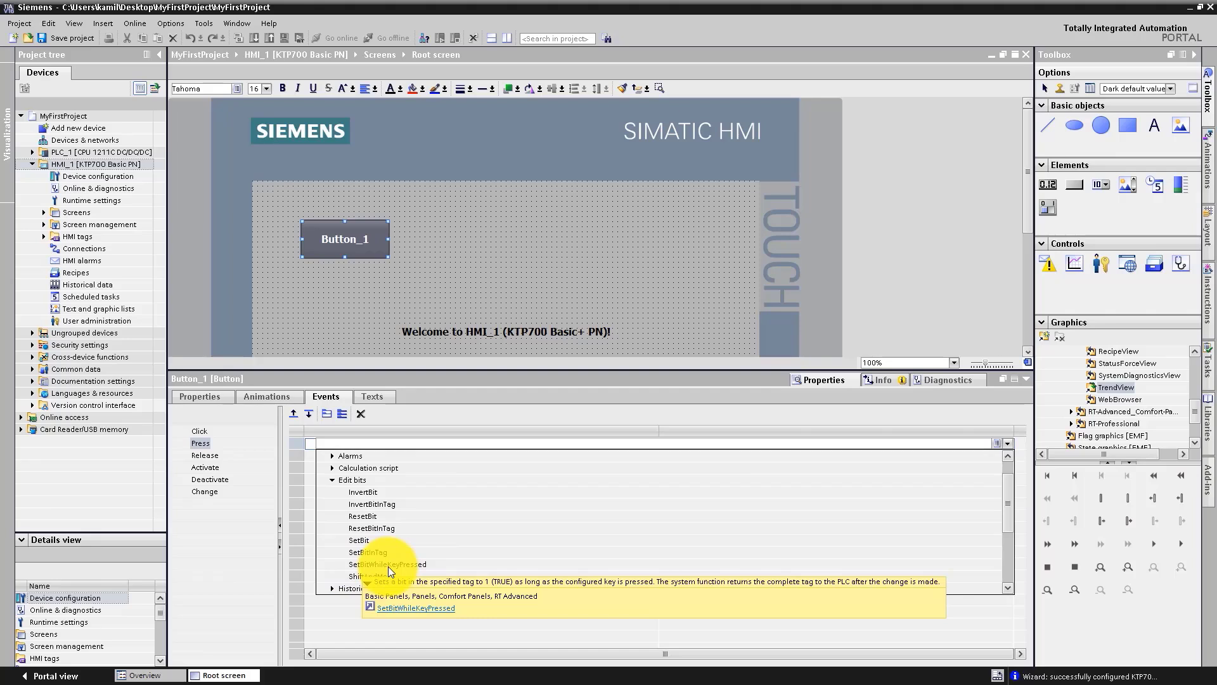
pyautogui.click(388, 566)
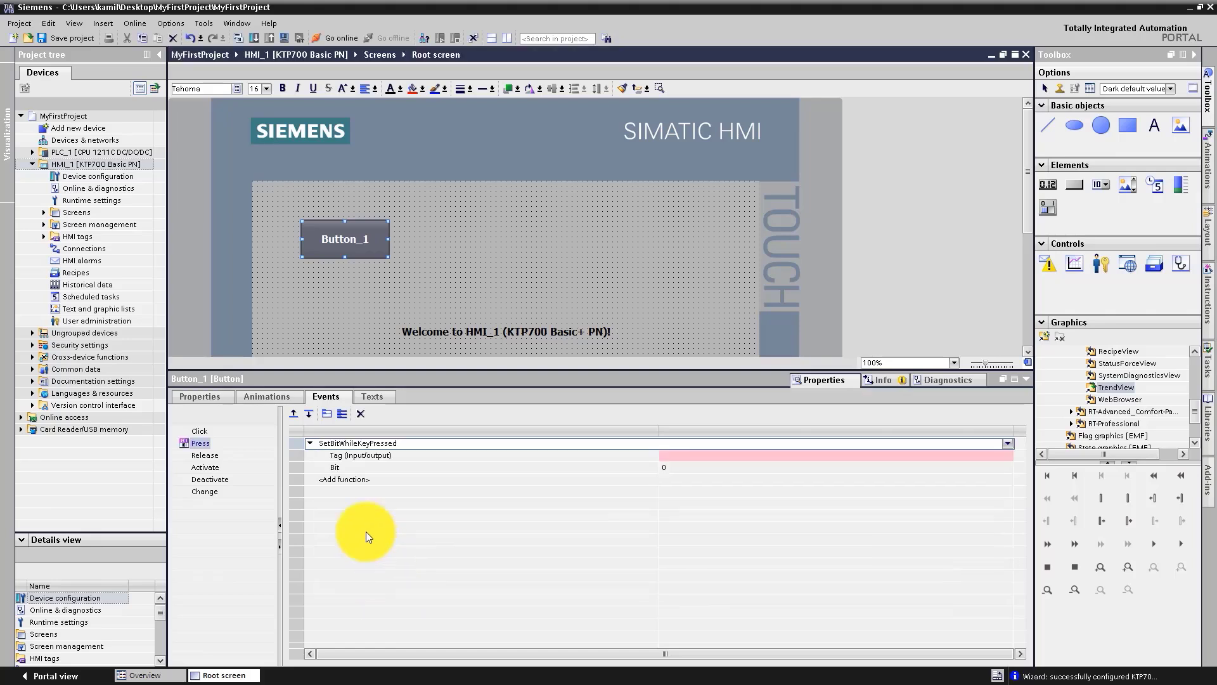
# Set the function's Tag parameter to xPushButton_1 from the PLC Default tag table.
pyautogui.click(350, 458)
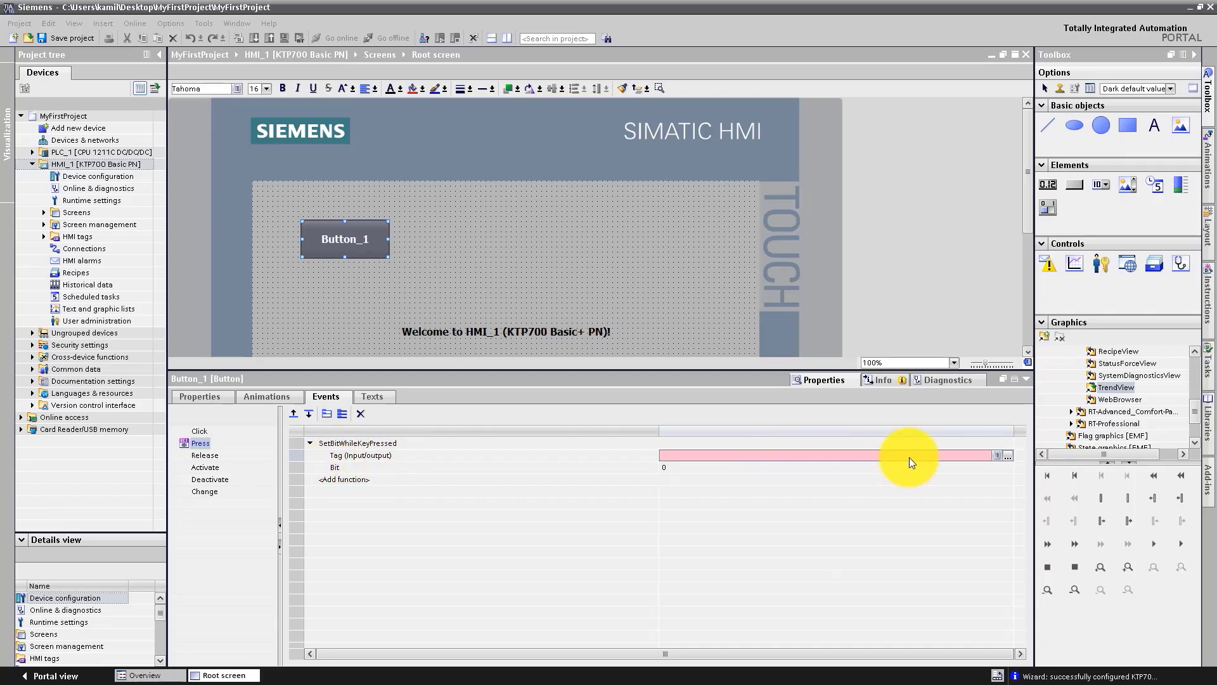
pyautogui.click(932, 458)
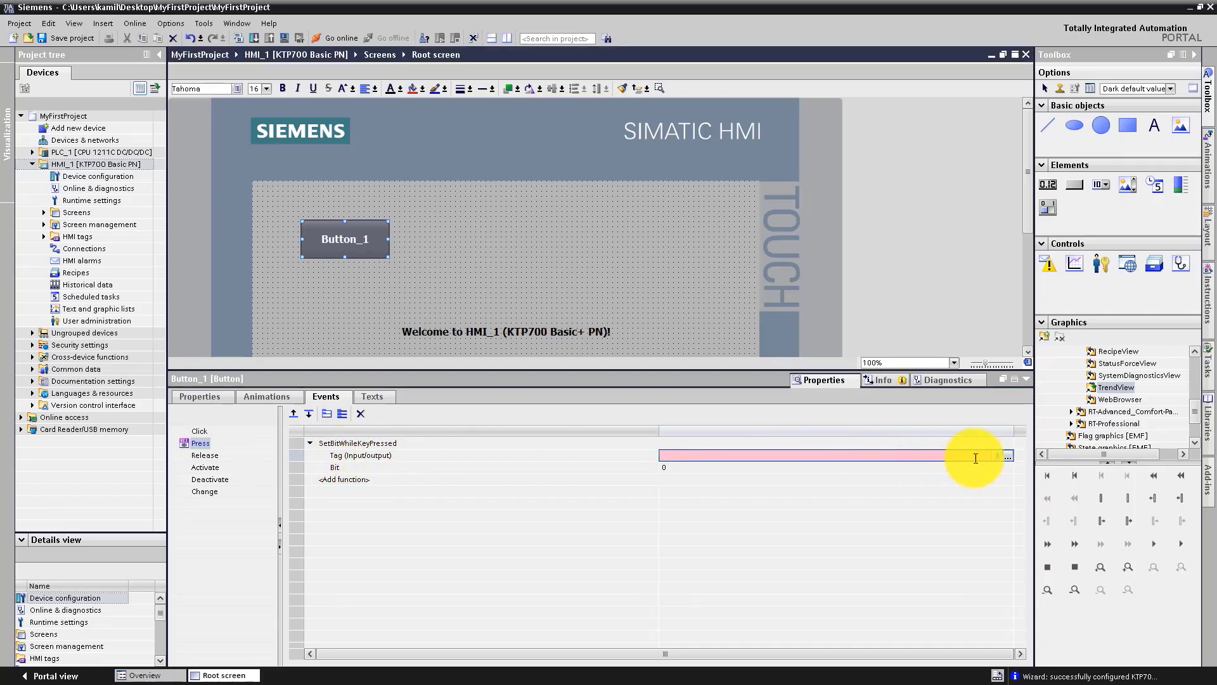
pyautogui.click(1009, 458)
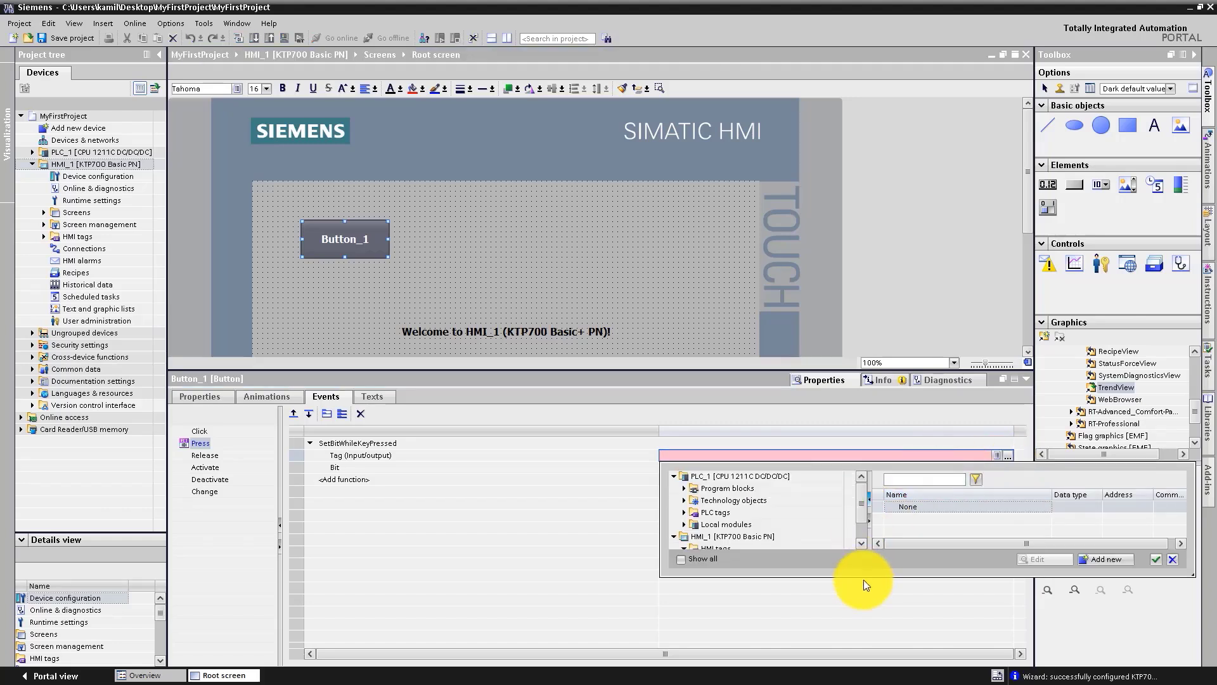
pyautogui.moveTo(864, 577); pyautogui.dragTo(851, 663)
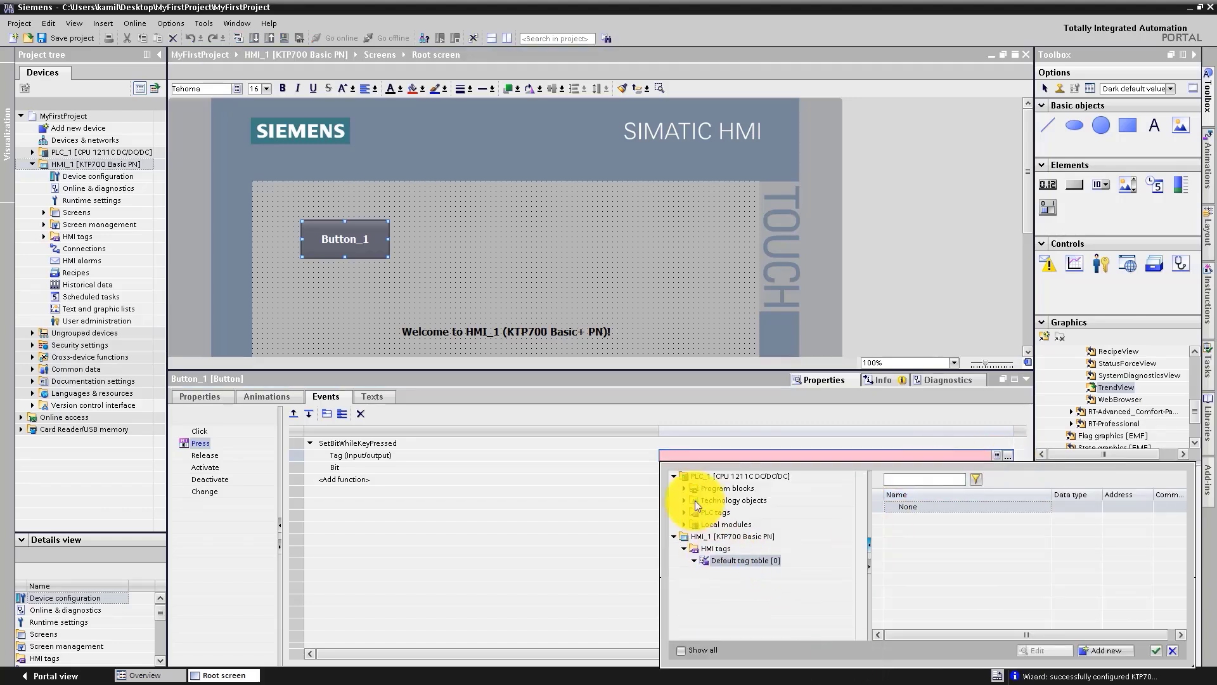
pyautogui.click(686, 511)
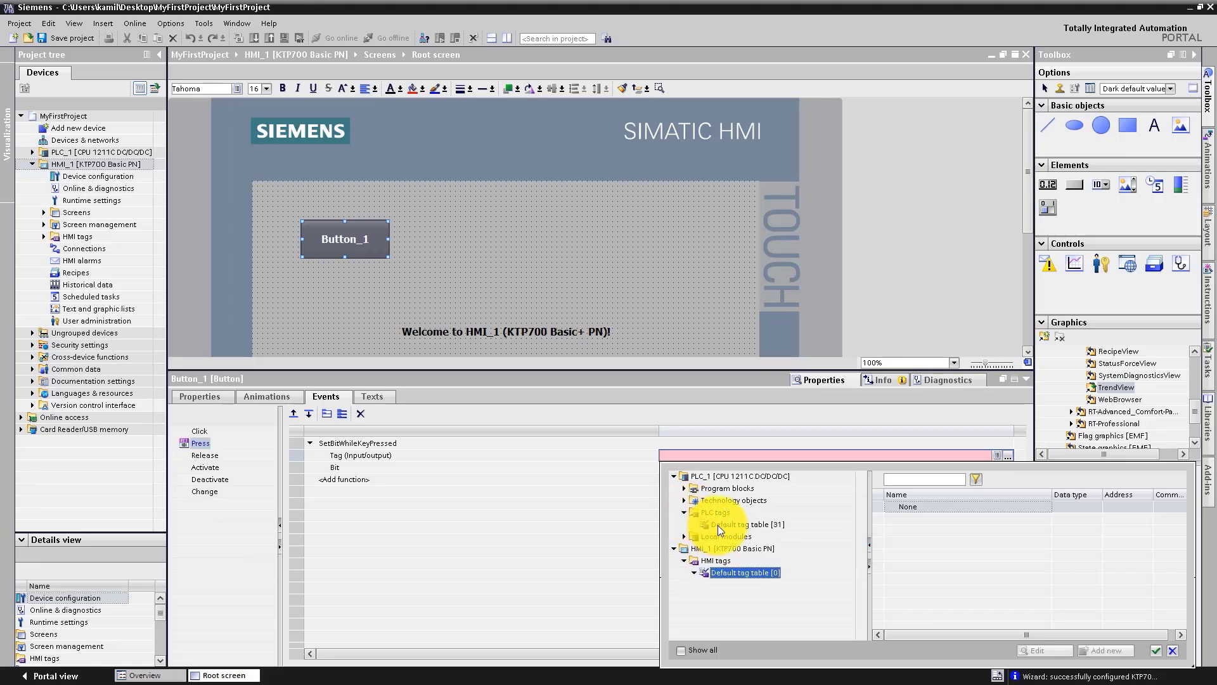
pyautogui.click(718, 525)
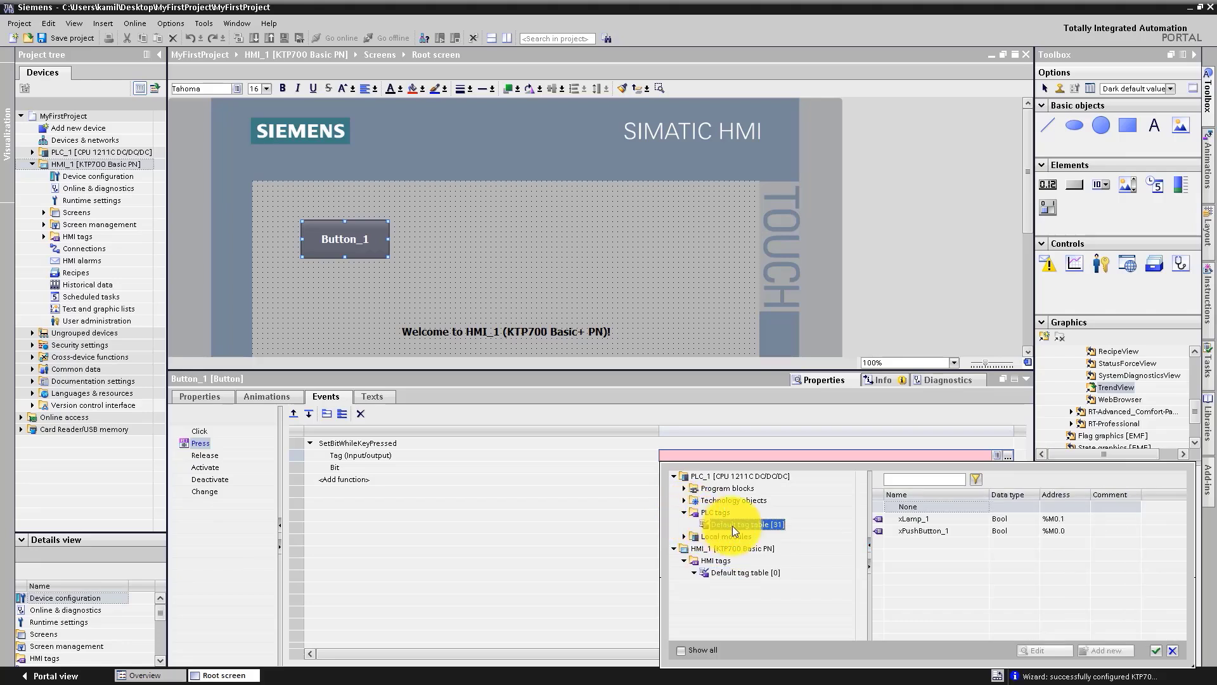
pyautogui.click(910, 532)
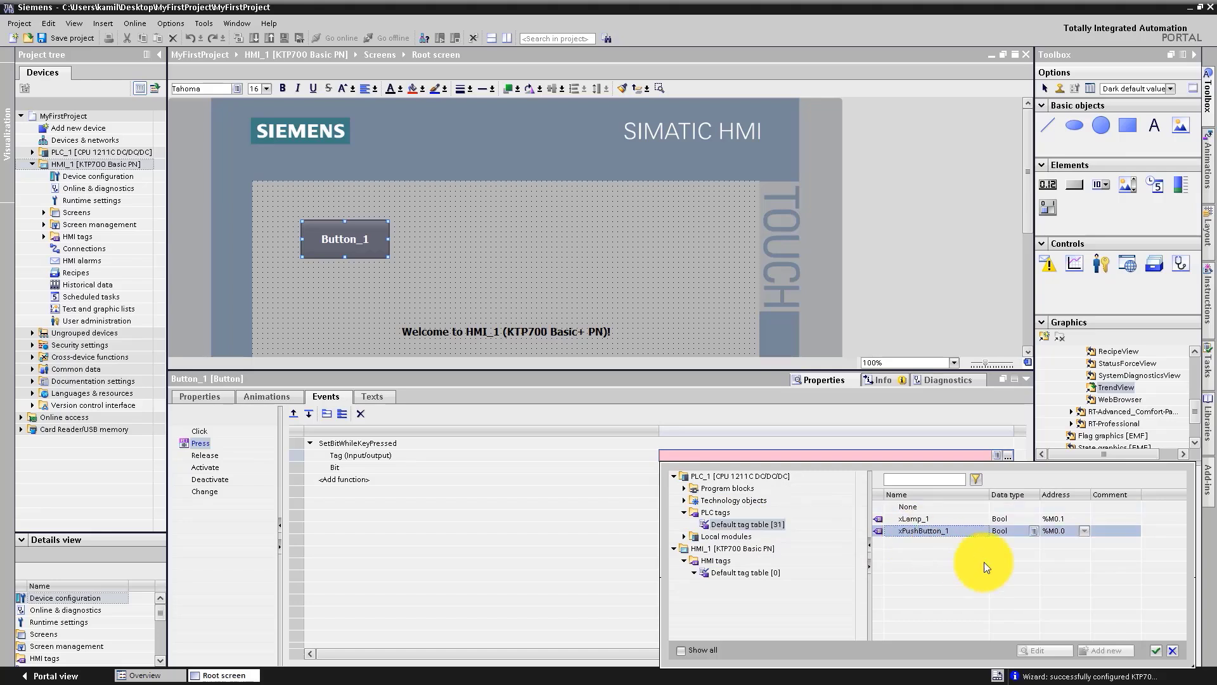
pyautogui.click(1158, 651)
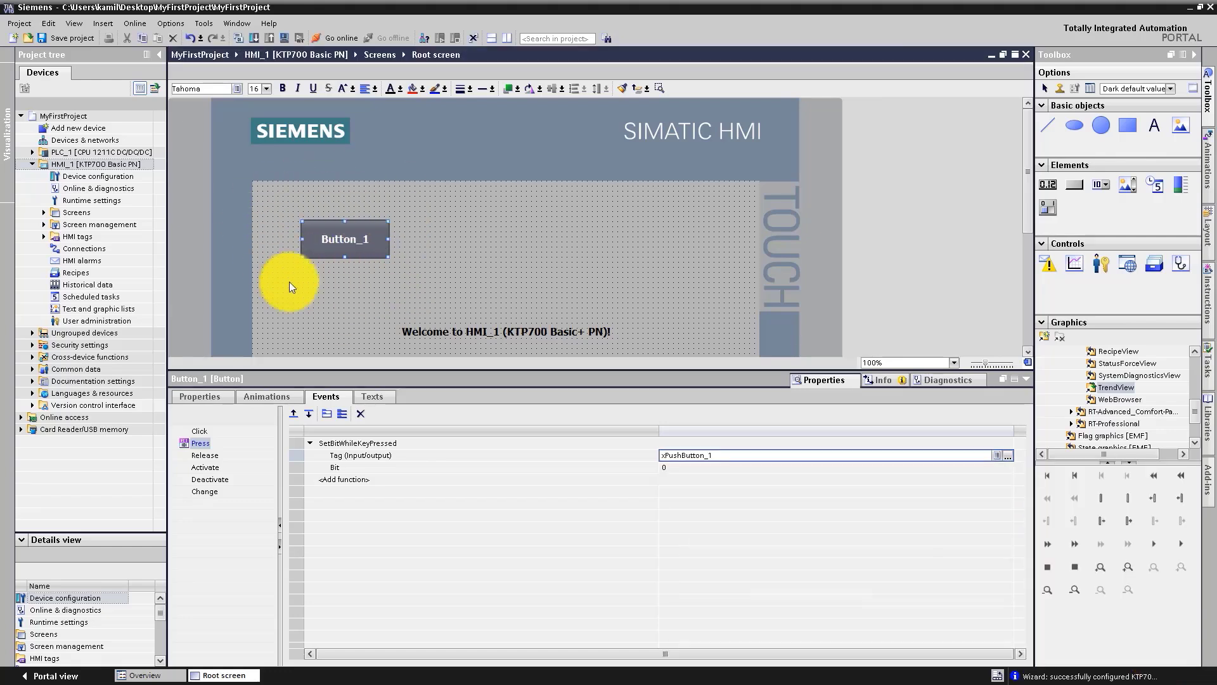
# Draw Circle_1 to the right of Button_1 and enlarge it.
pyautogui.click(416, 241)
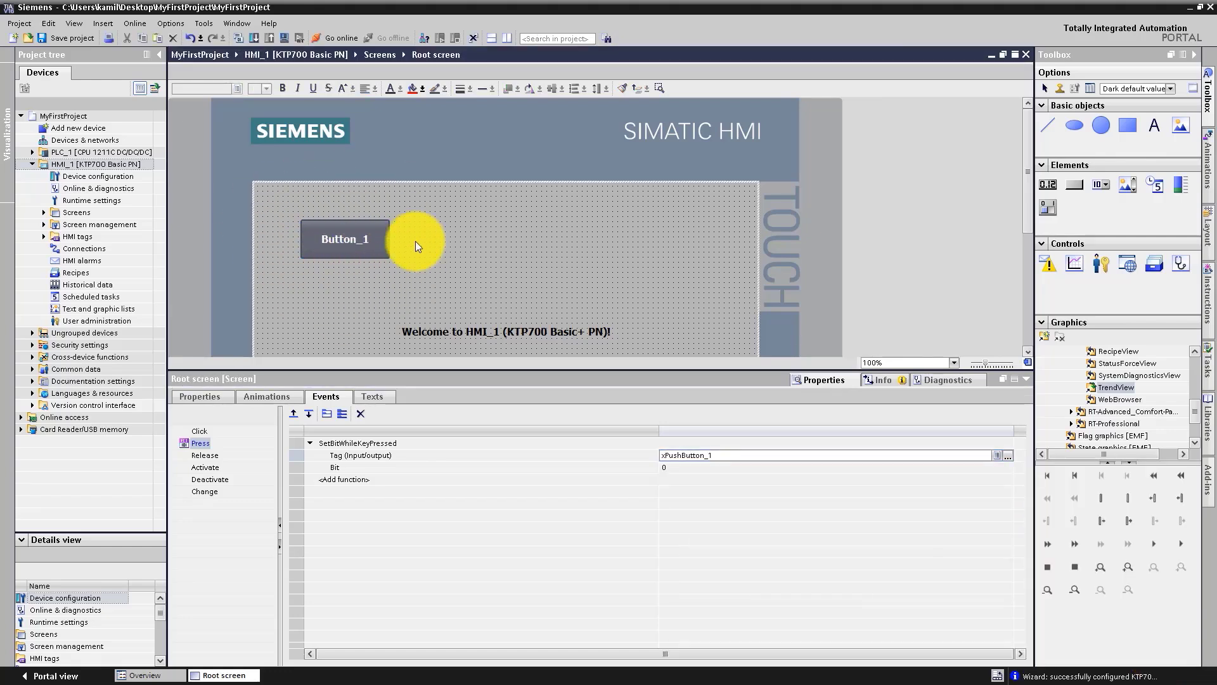
pyautogui.click(1103, 125)
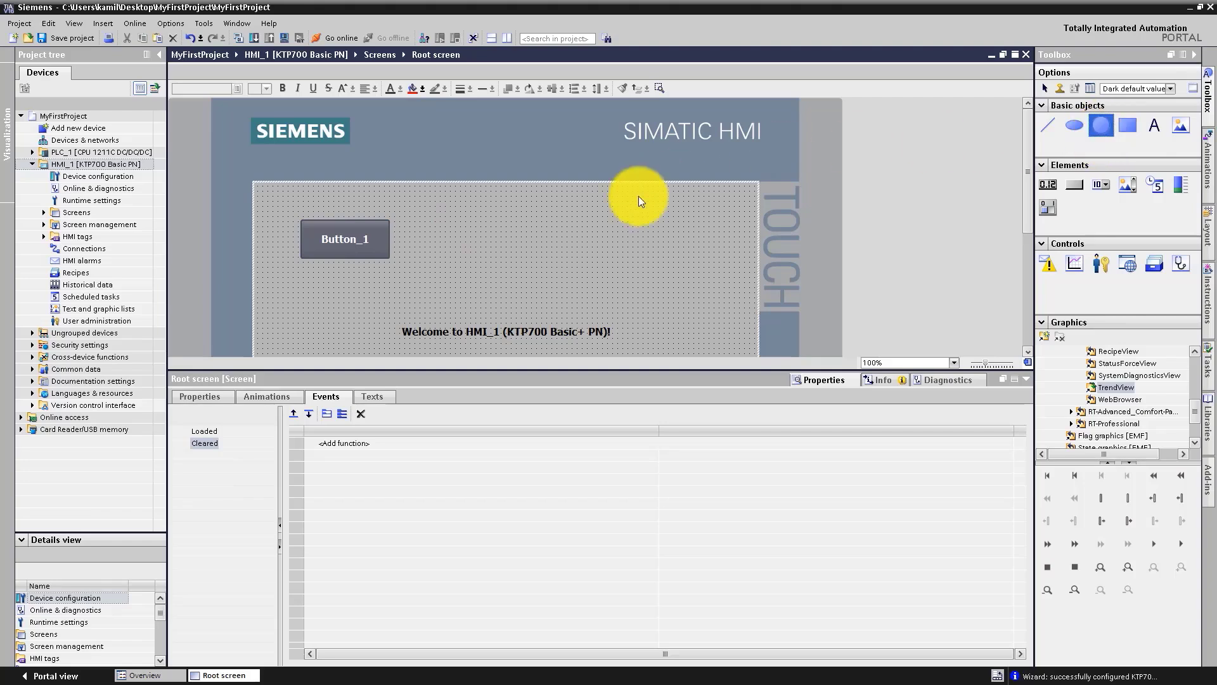
pyautogui.click(530, 246)
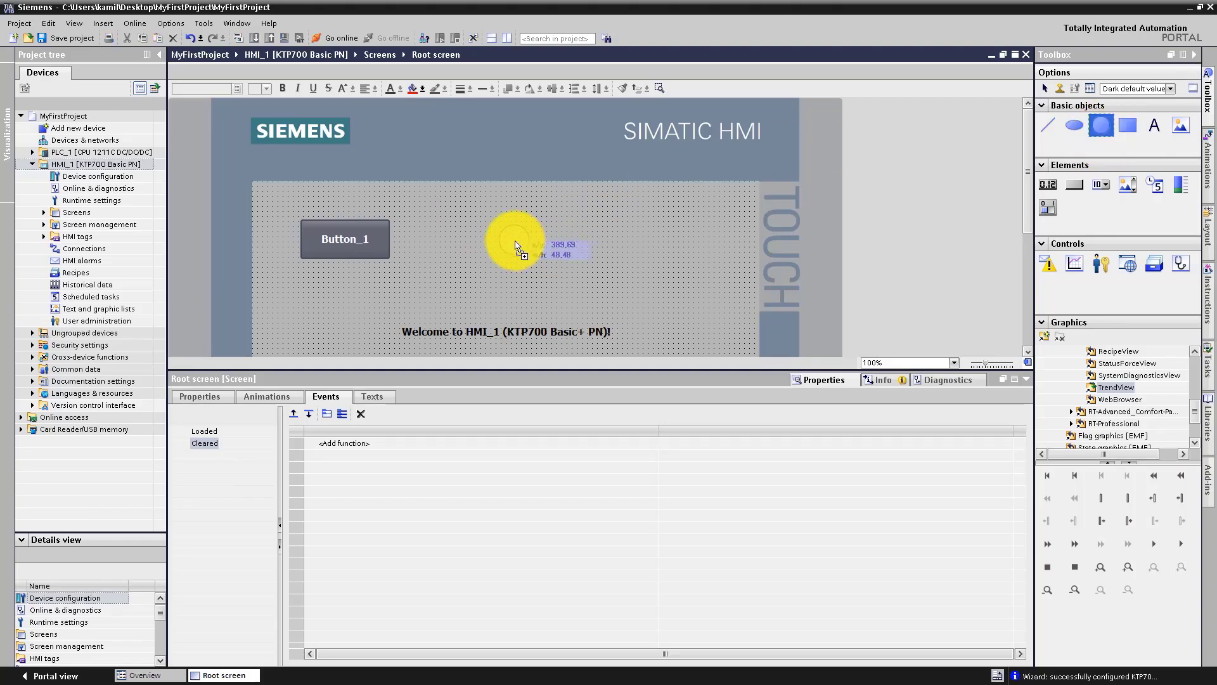
pyautogui.click(1104, 129)
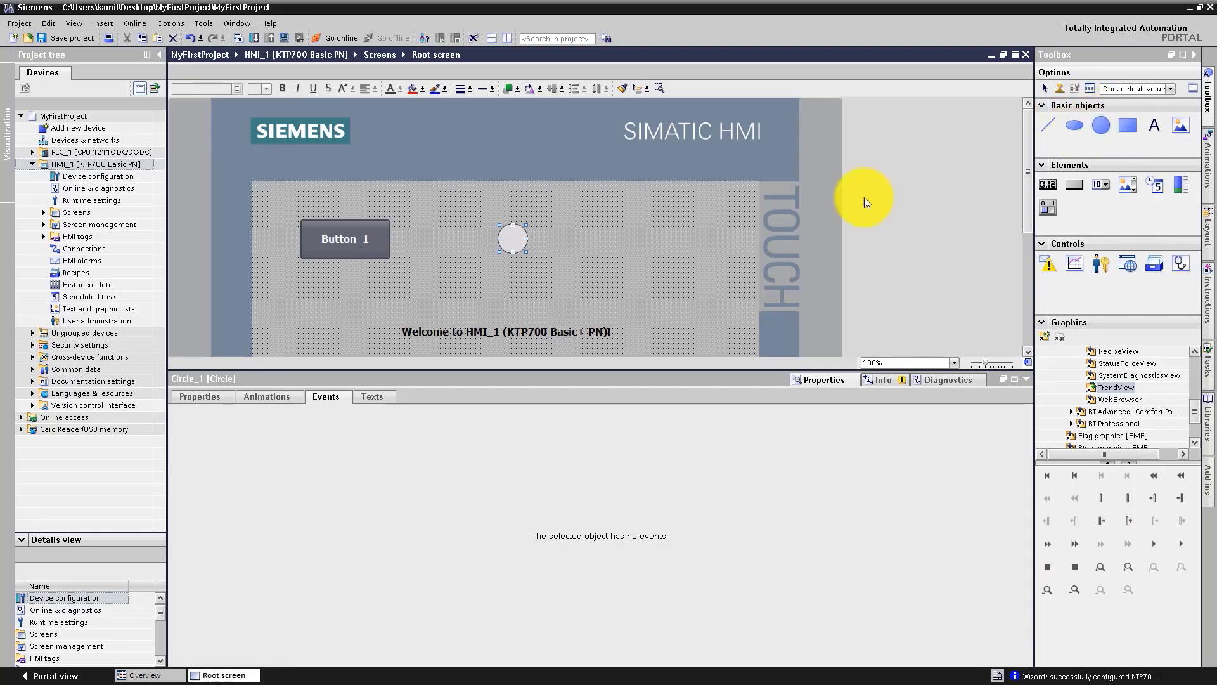
pyautogui.moveTo(526, 252)
pyautogui.mouseDown()
pyautogui.moveTo(568, 283)
pyautogui.moveTo(478, 237)
pyautogui.mouseUp()
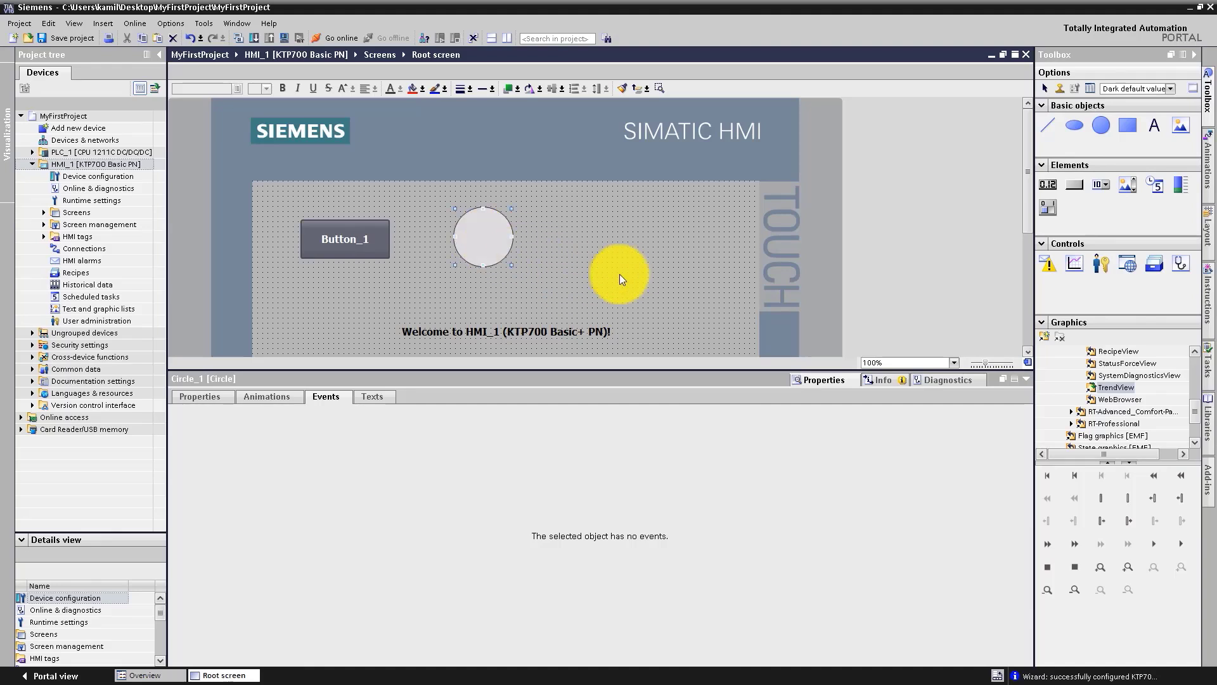
pyautogui.click(595, 252)
pyautogui.click(486, 238)
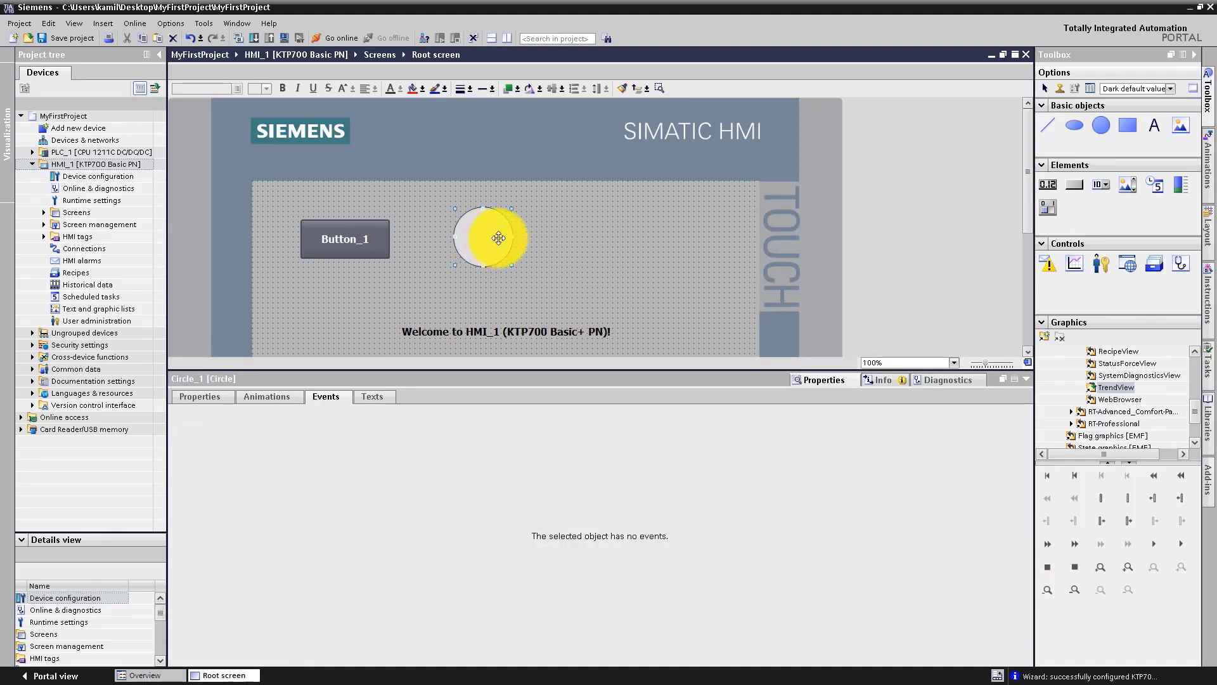
# Add an Appearance animation to Circle_1 under its Animations properties.
pyautogui.click(255, 396)
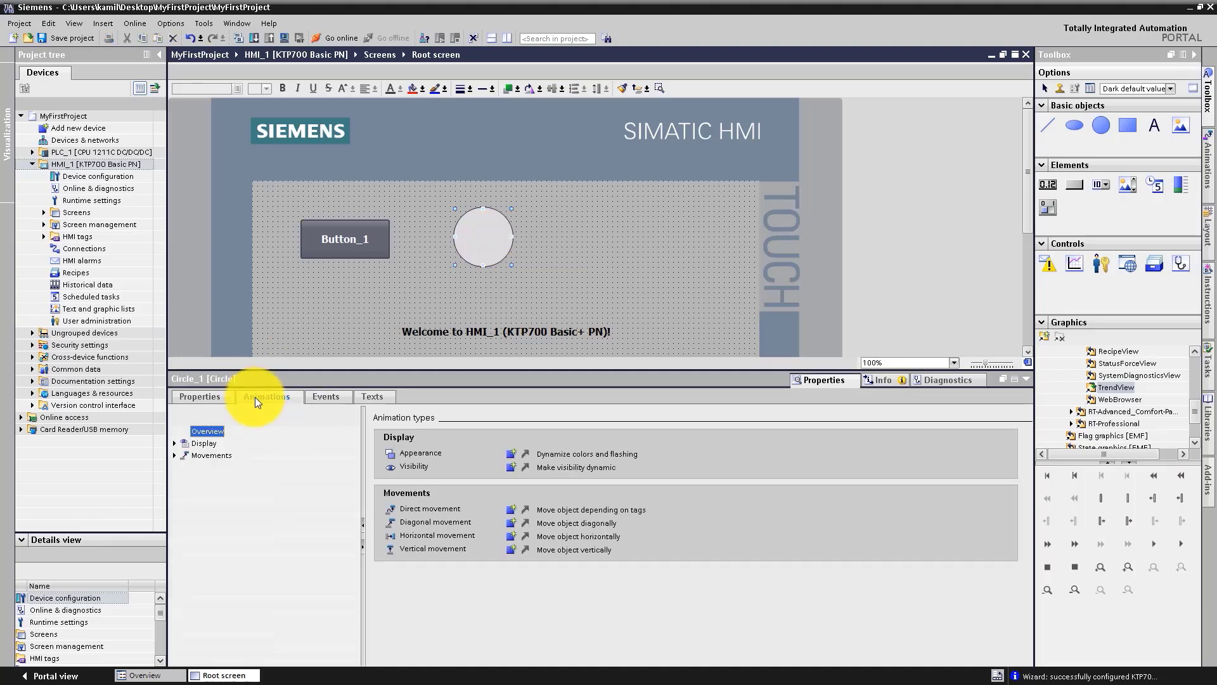
pyautogui.click(175, 444)
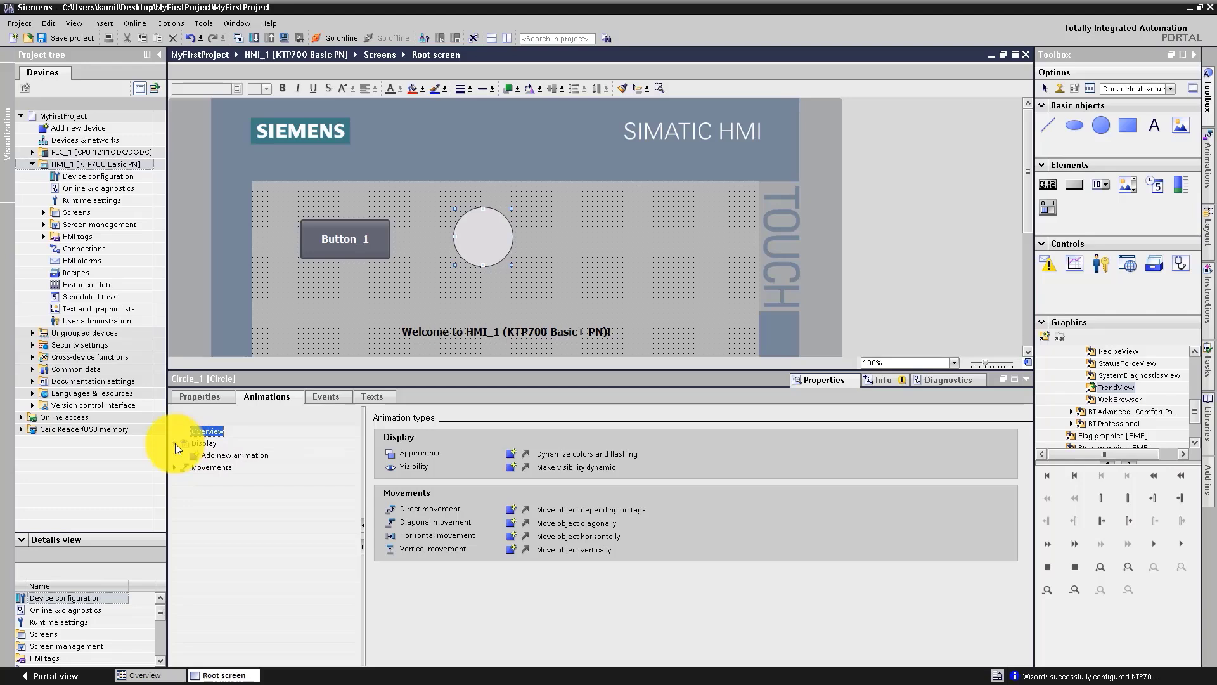
pyautogui.doubleClick(221, 456)
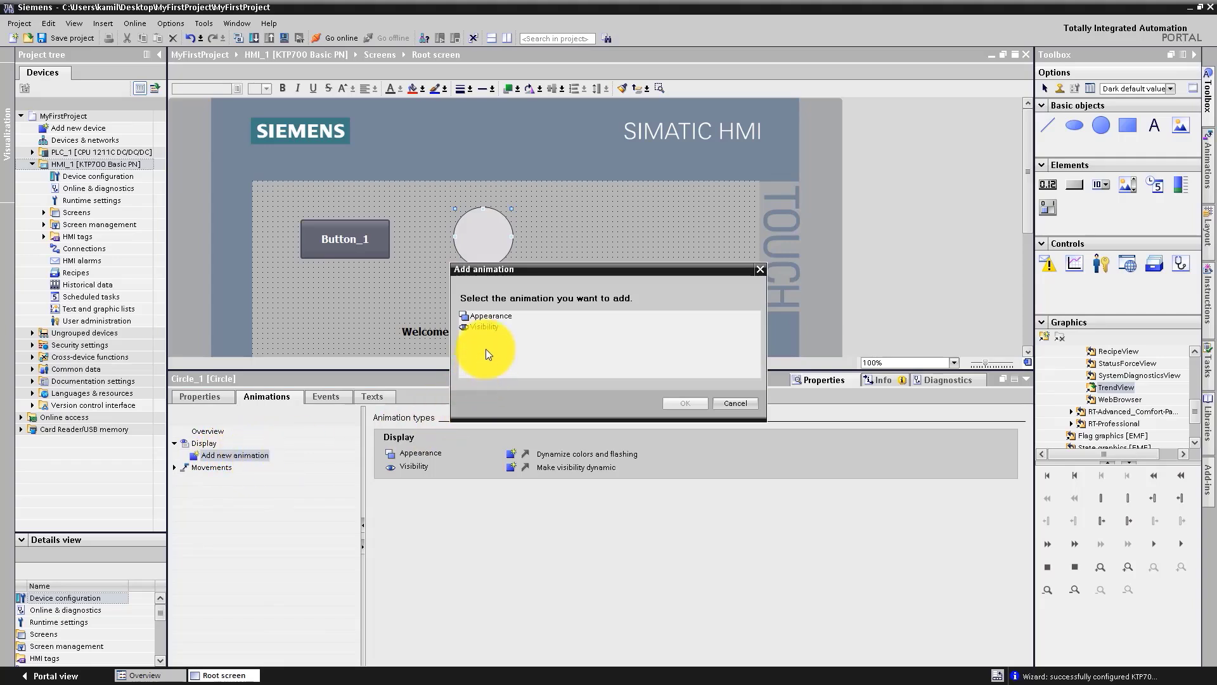
pyautogui.click(489, 316)
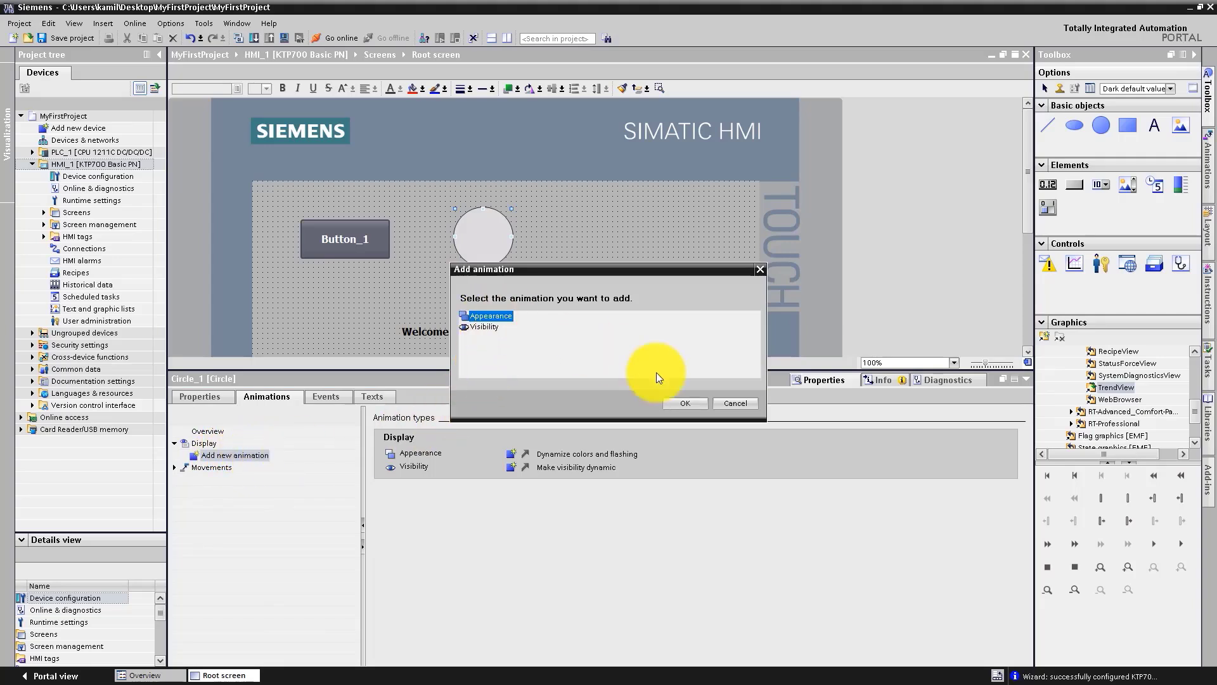
pyautogui.click(687, 406)
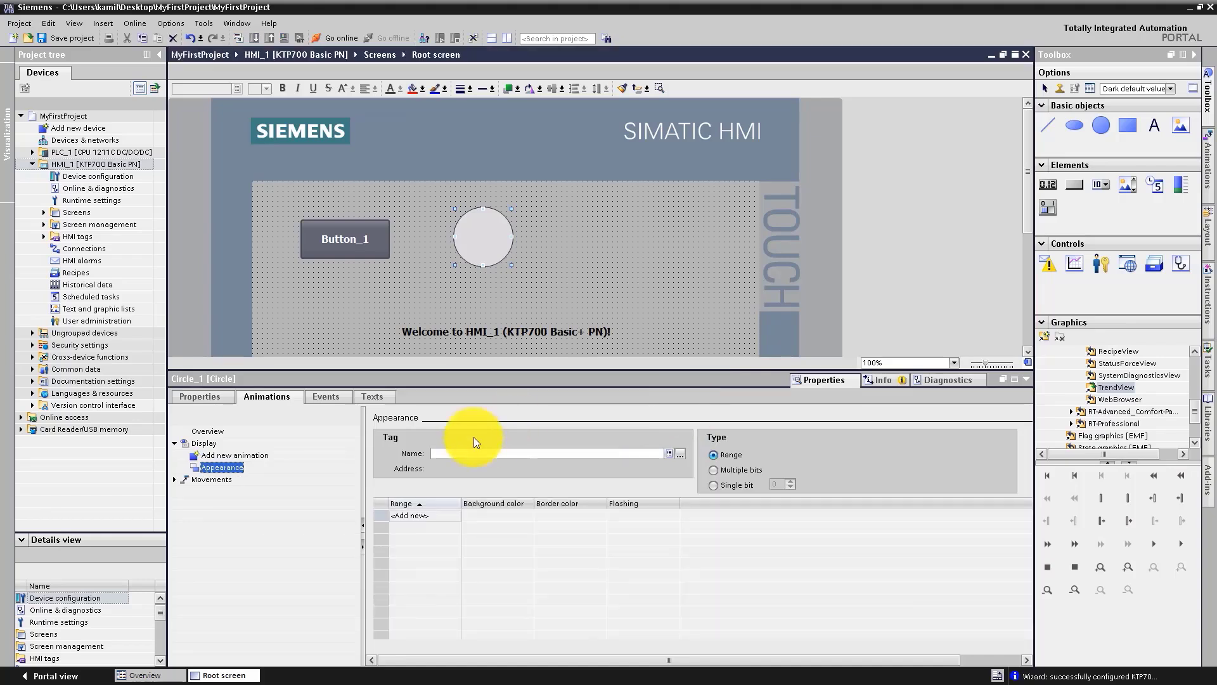
# Bind Circle_1's Appearance animation to xLamp_1 from the Default tag table.
pyautogui.click(678, 456)
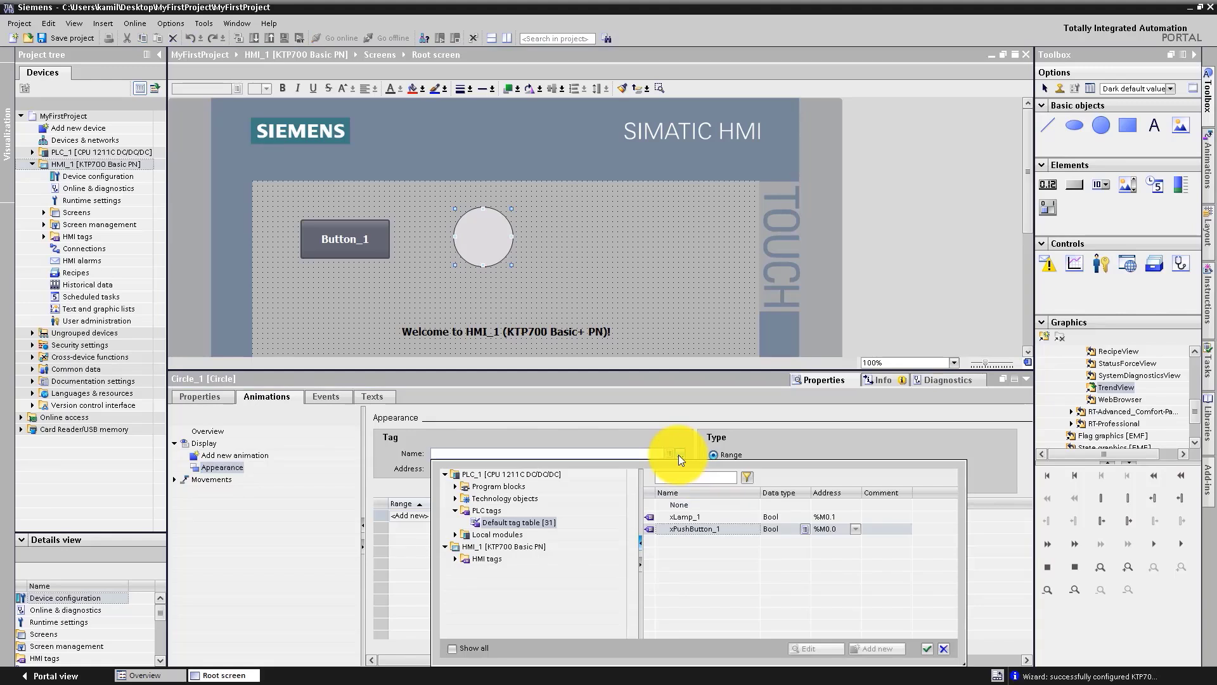
pyautogui.click(695, 519)
pyautogui.click(925, 650)
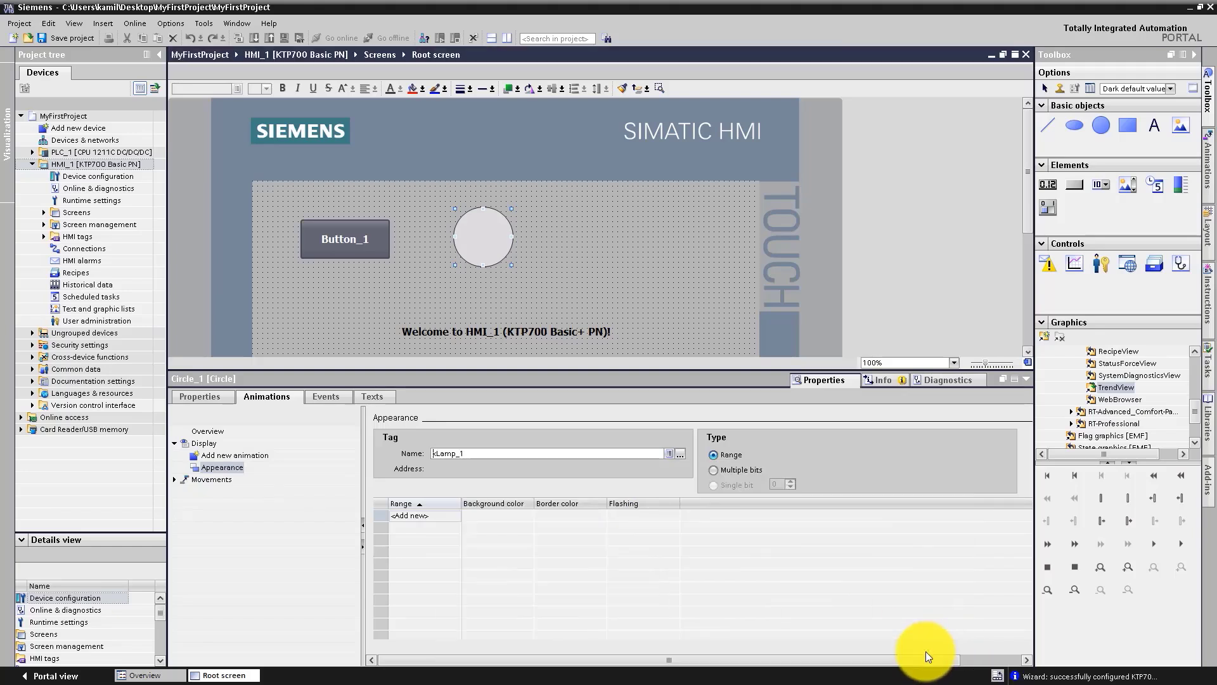
pyautogui.click(422, 485)
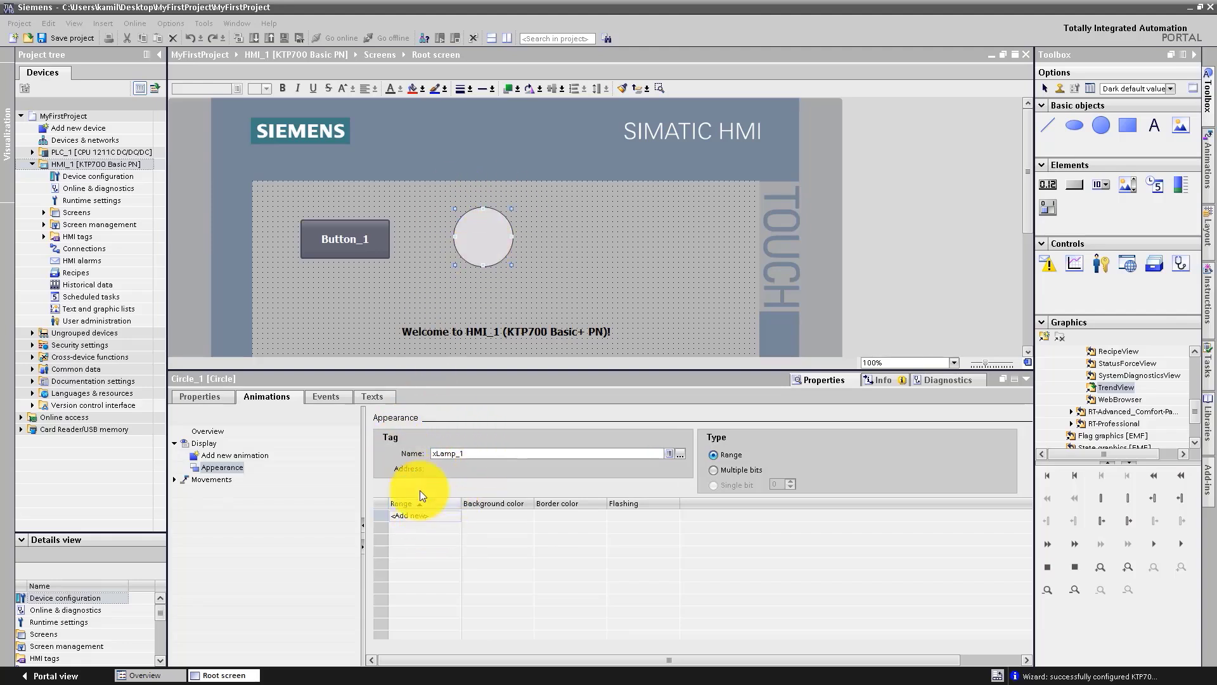
# Add ranges 0 and 1 to Circle_1's xLamp_1 animation, giving range 1 a green (0,255,0) background.
pyautogui.click(447, 517)
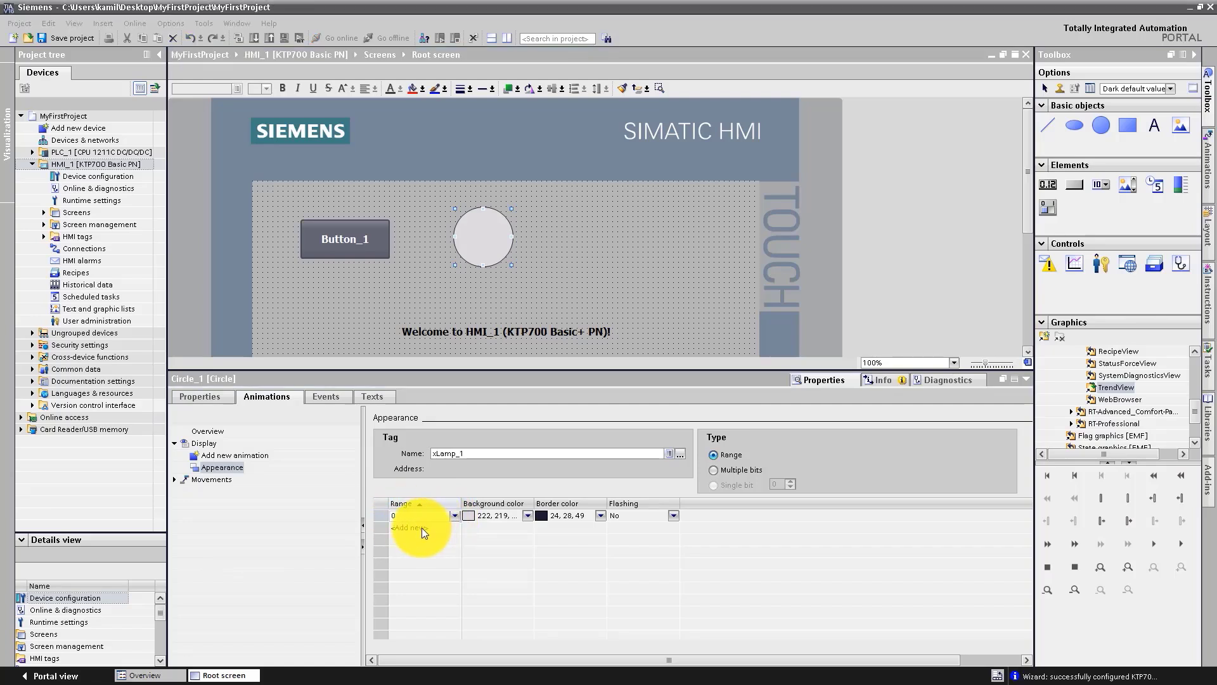
pyautogui.click(422, 528)
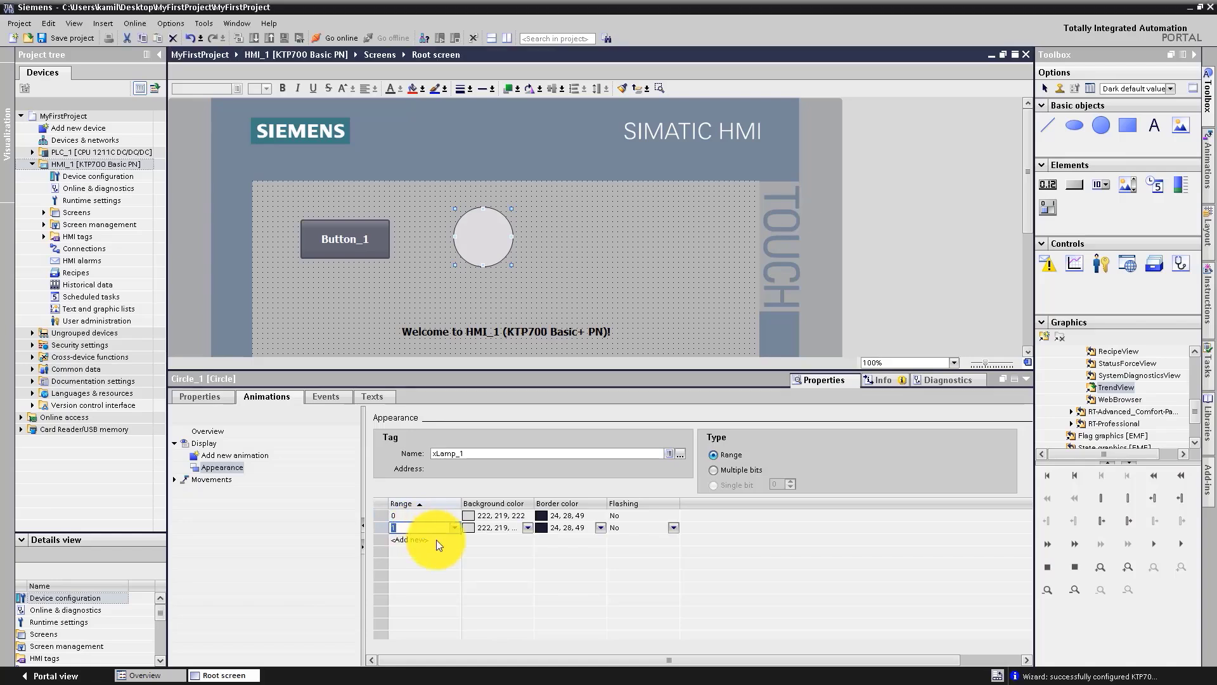
pyautogui.click(406, 529)
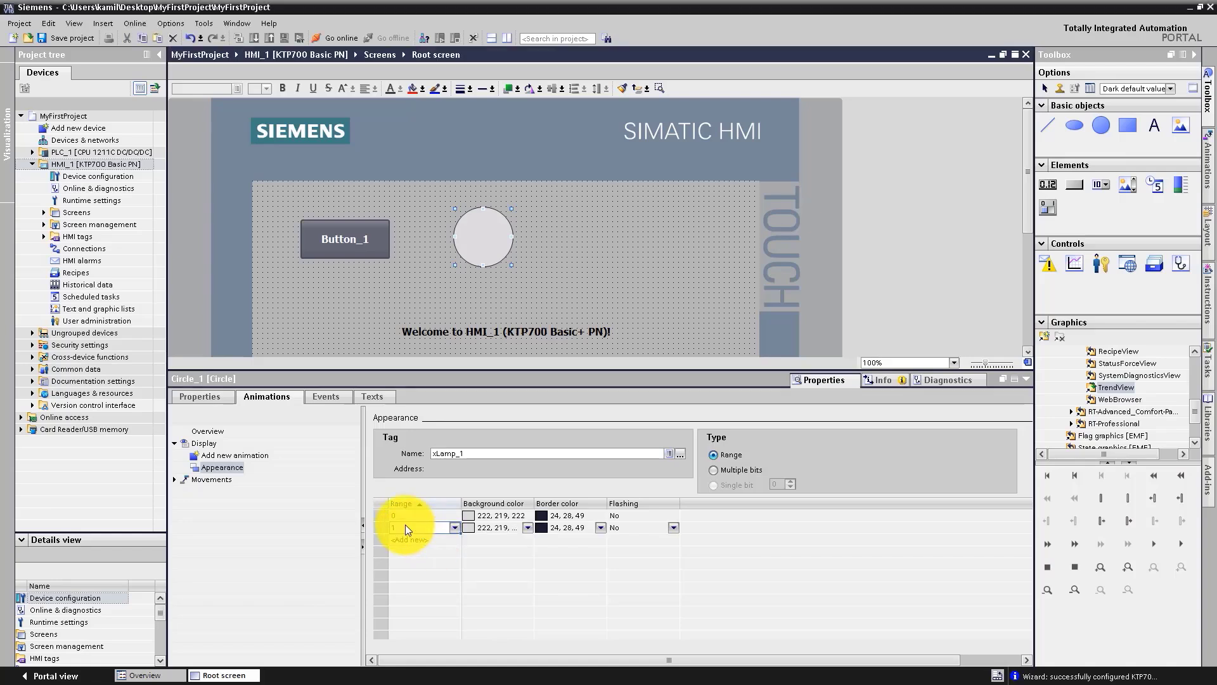
pyautogui.click(528, 529)
pyautogui.click(528, 529)
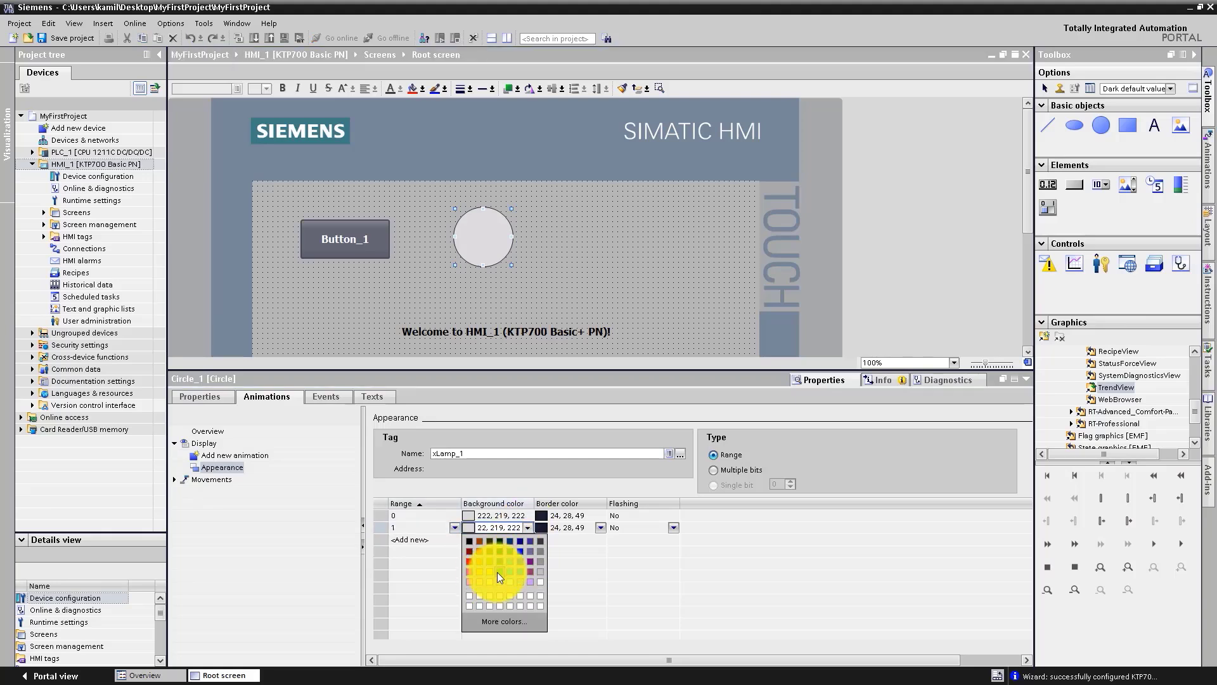
pyautogui.click(497, 572)
pyautogui.click(524, 539)
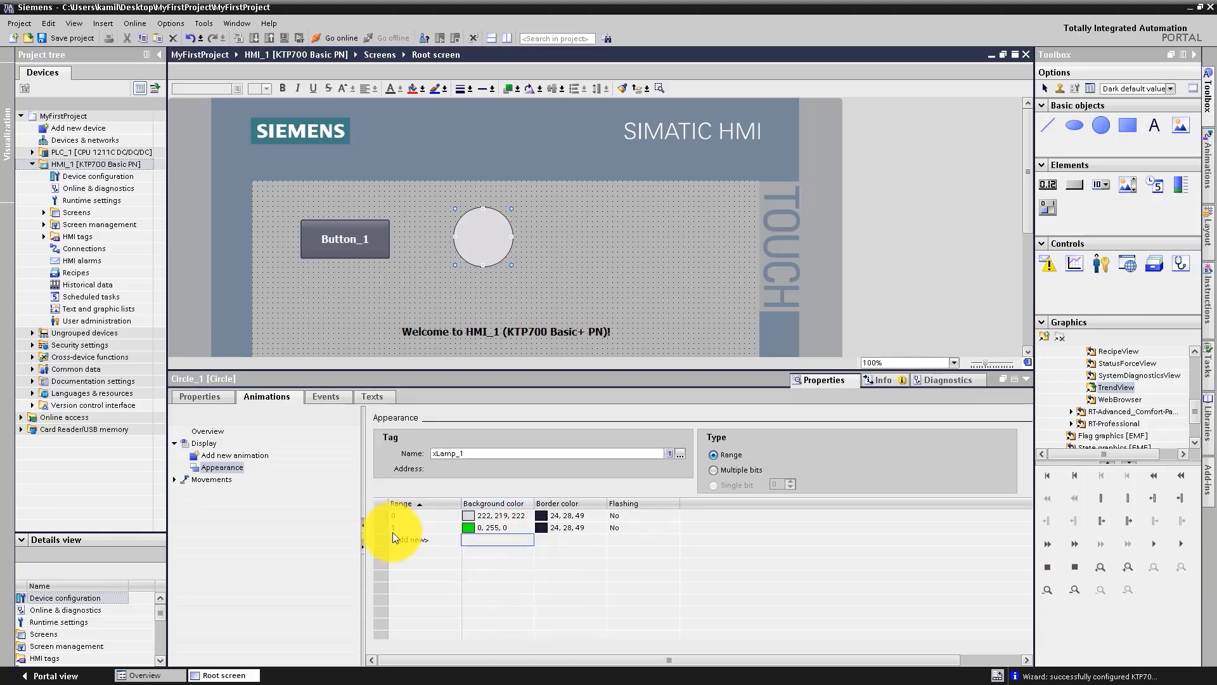
pyautogui.click(501, 529)
pyautogui.click(576, 266)
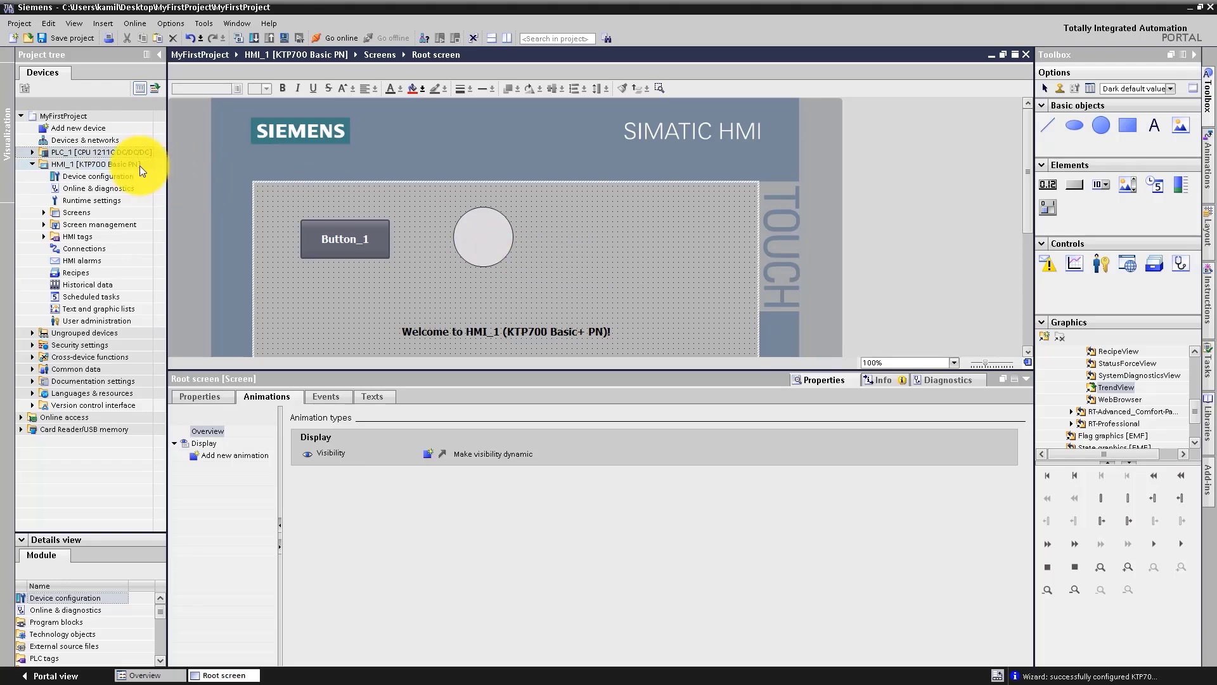
# Start simulation of PLC_1, accepting the warning about disabling other online interfaces.
pyautogui.click(101, 153)
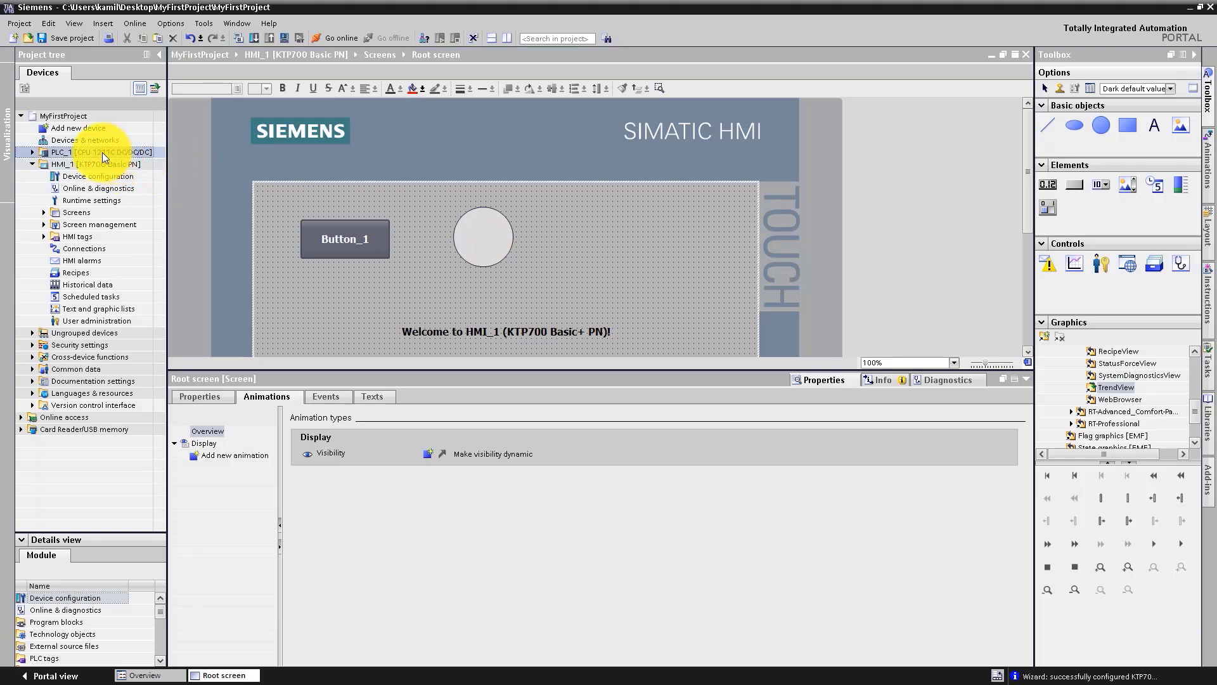
pyautogui.click(285, 38)
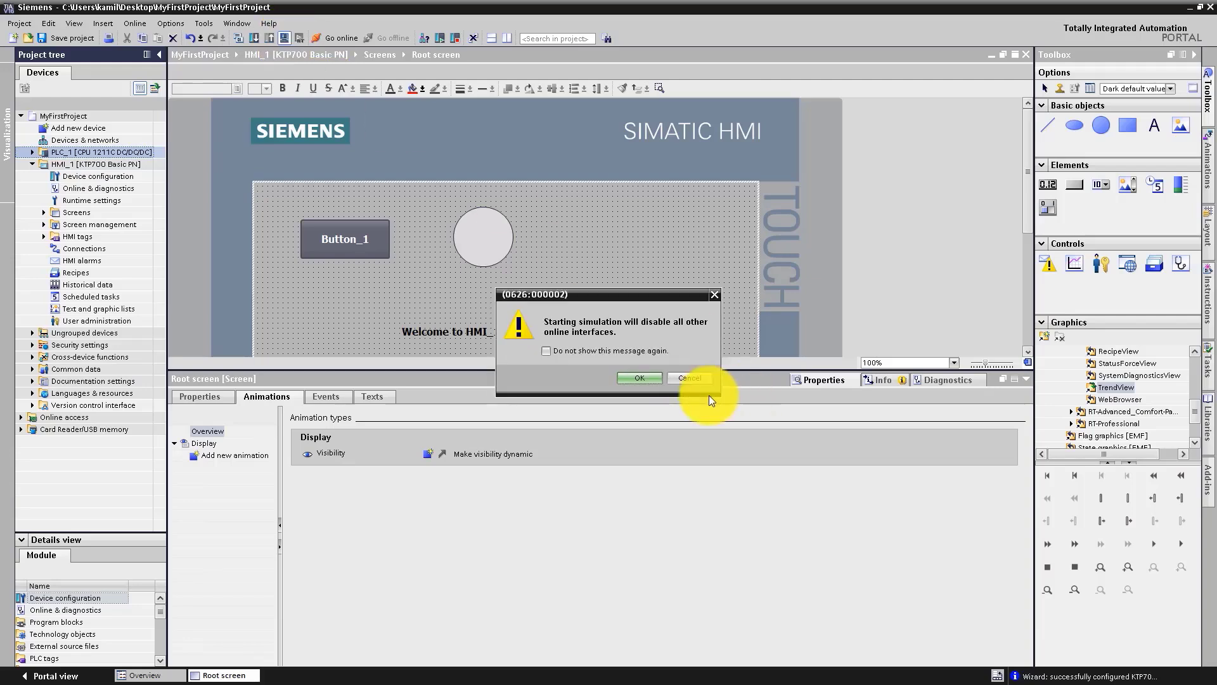
pyautogui.click(625, 381)
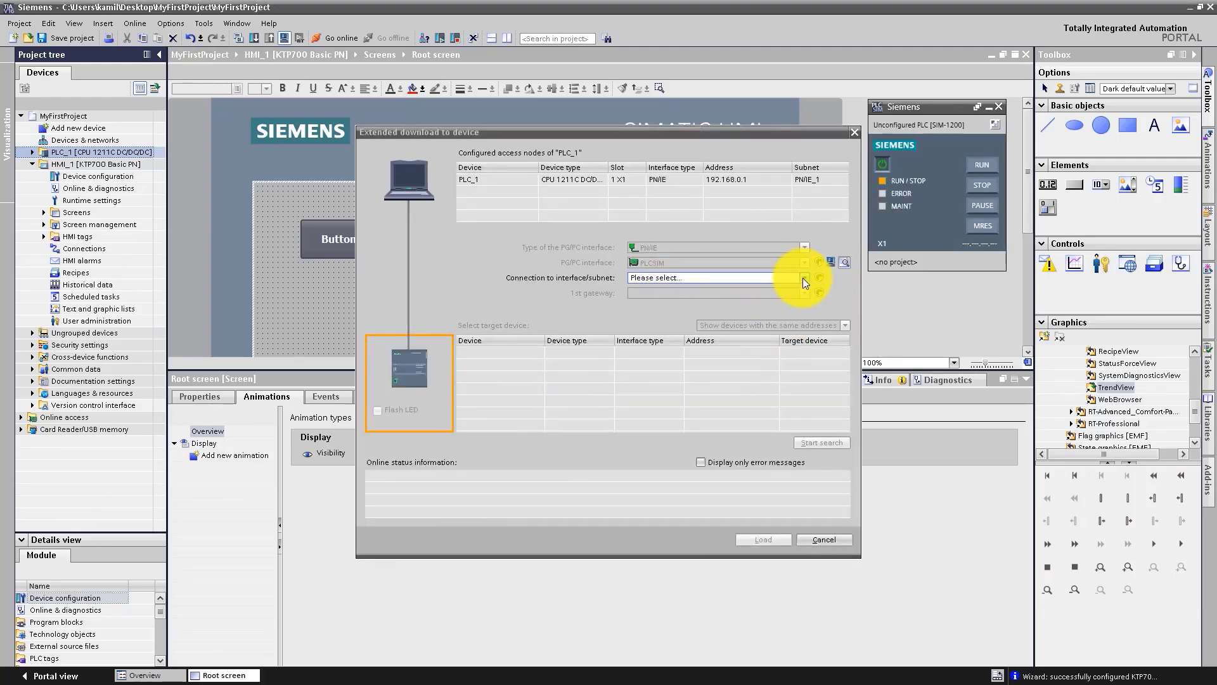
# Find the simulated CPU through PN/IE_1 and load PLC_1, saving it as the default path.
pyautogui.click(802, 279)
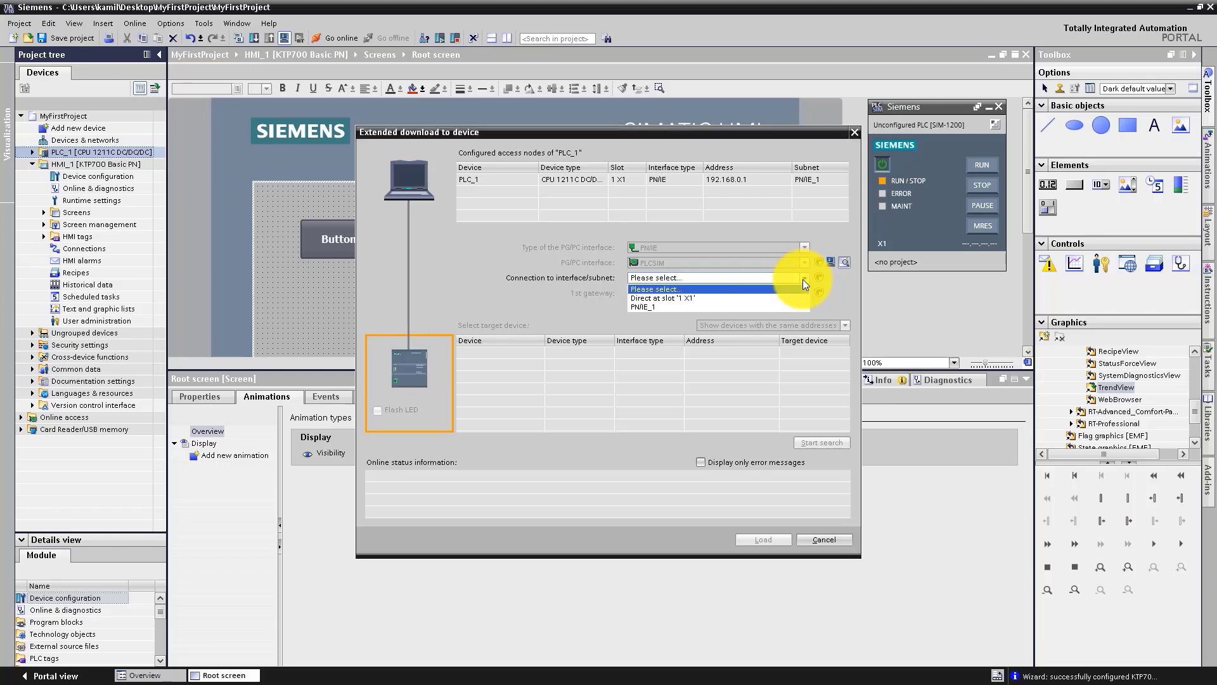
pyautogui.click(653, 308)
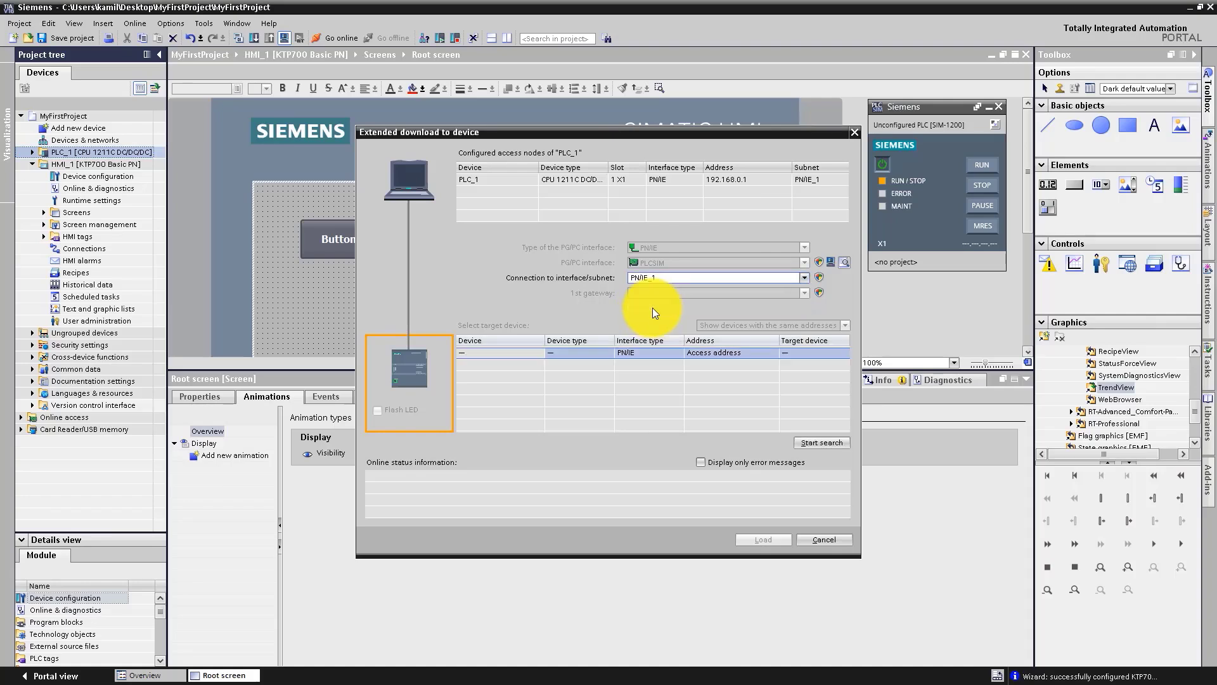
pyautogui.click(832, 441)
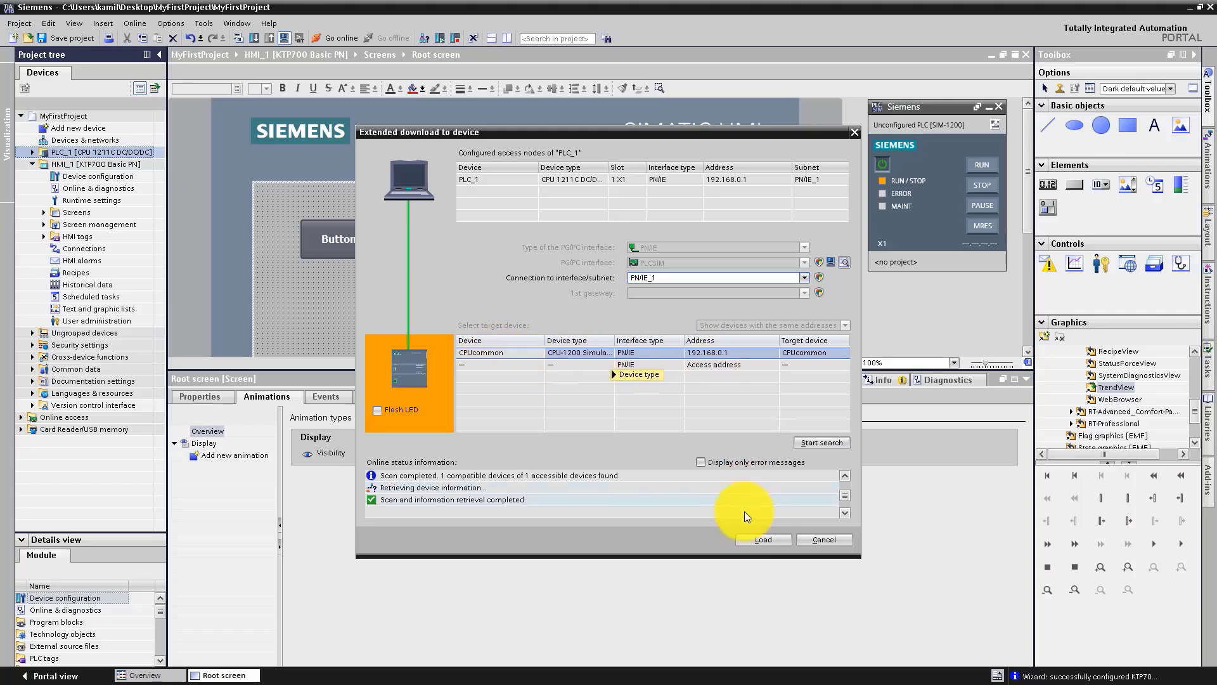
pyautogui.click(767, 544)
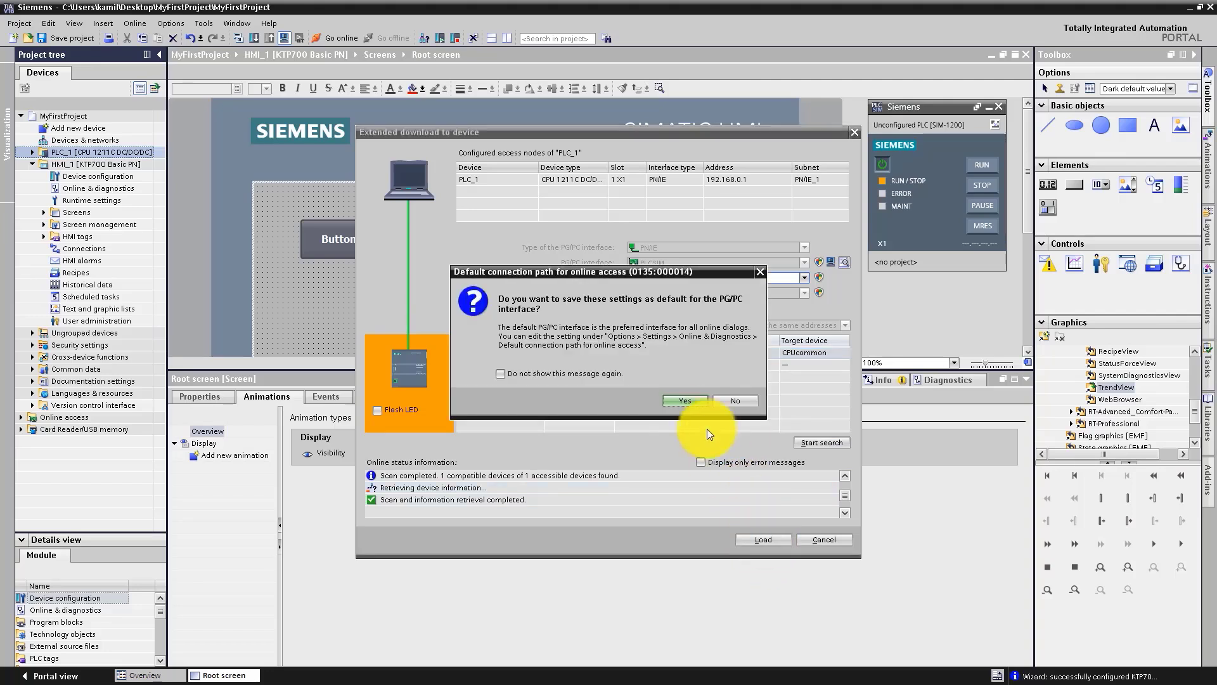
pyautogui.click(690, 400)
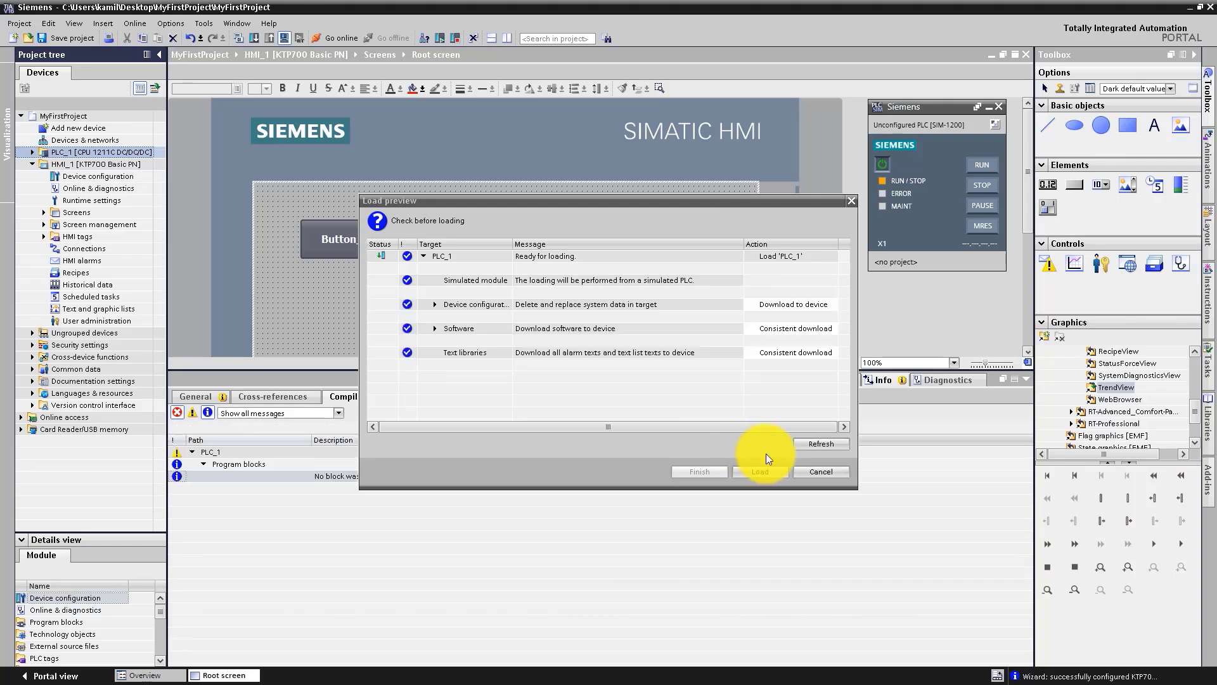
# Load PLC_1 into the simulated PLC with 'Start module' selected, then finish.
pyautogui.click(767, 470)
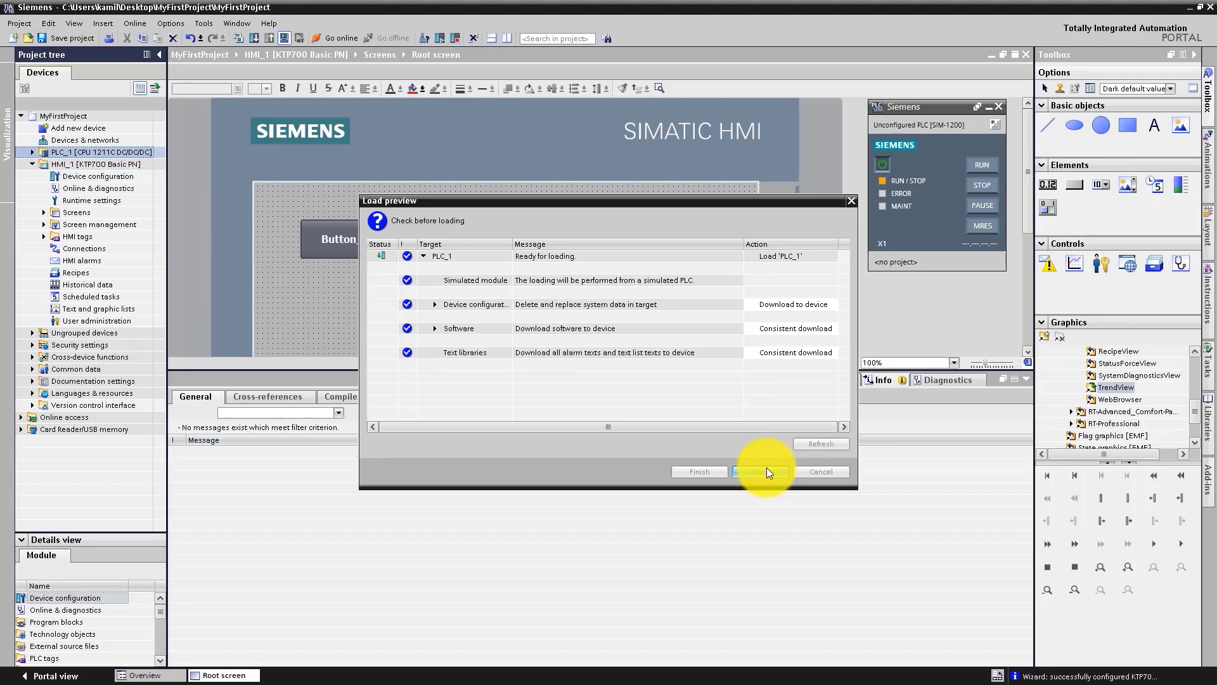
pyautogui.click(794, 281)
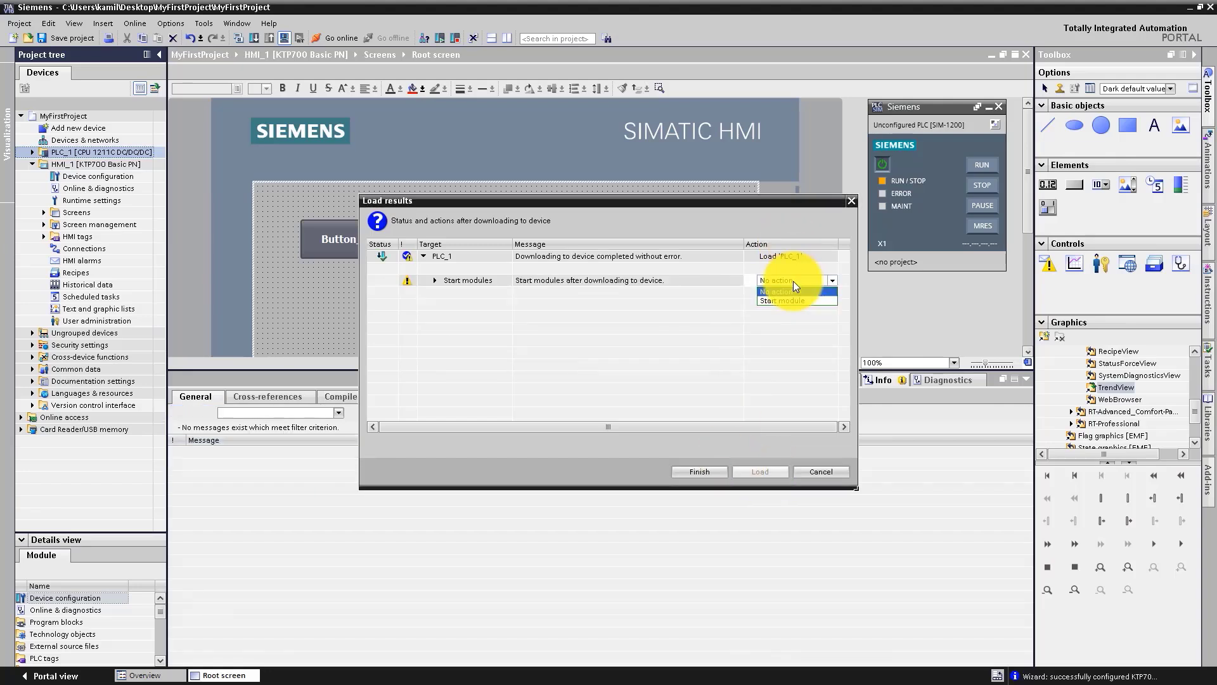
pyautogui.click(782, 300)
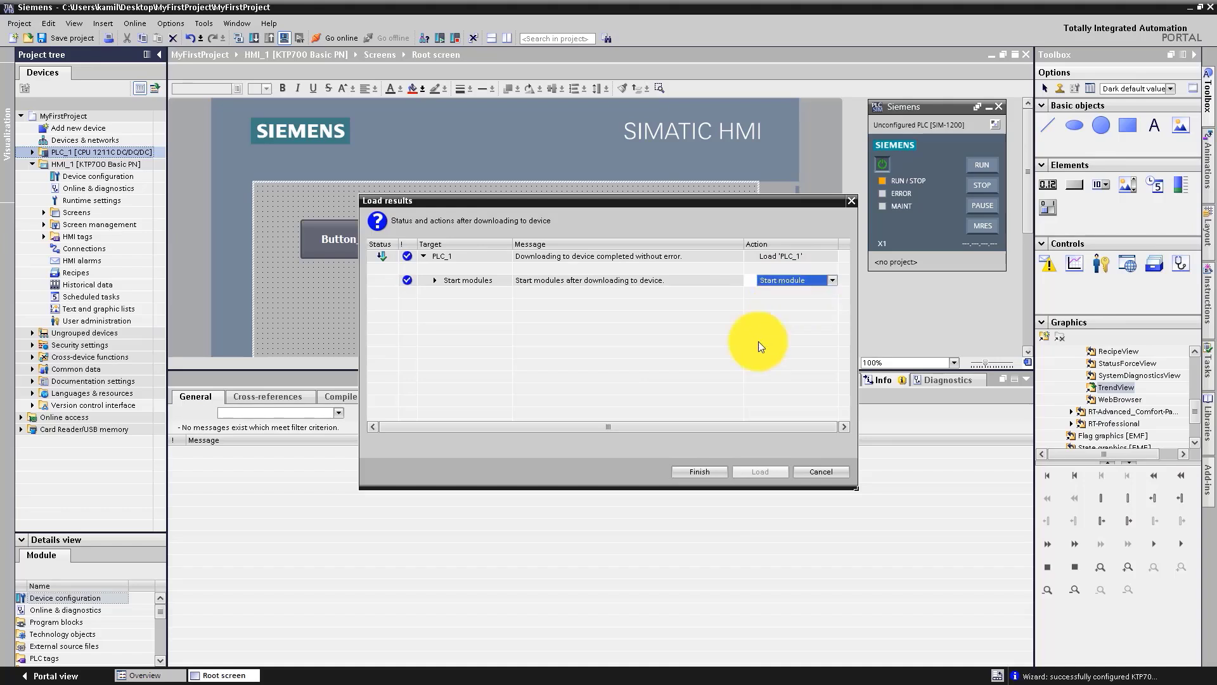
pyautogui.click(707, 473)
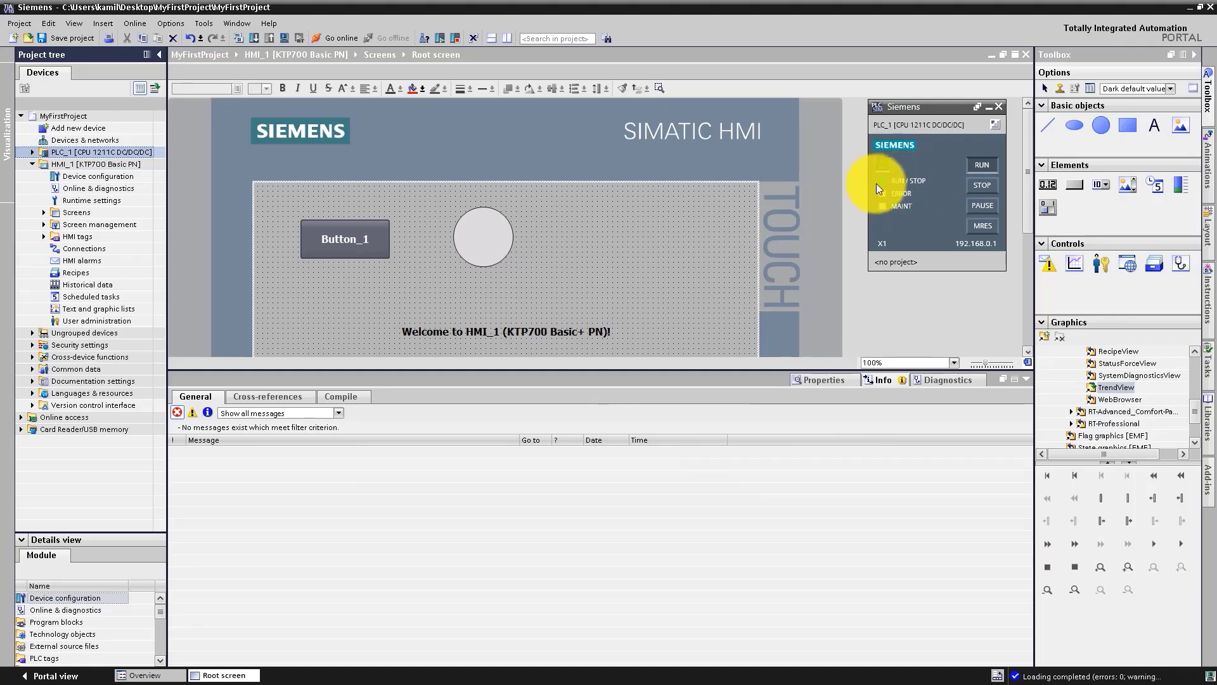
pyautogui.moveTo(890, 110)
pyautogui.mouseDown()
pyautogui.moveTo(902, 93)
pyautogui.moveTo(903, 111)
pyautogui.mouseUp()
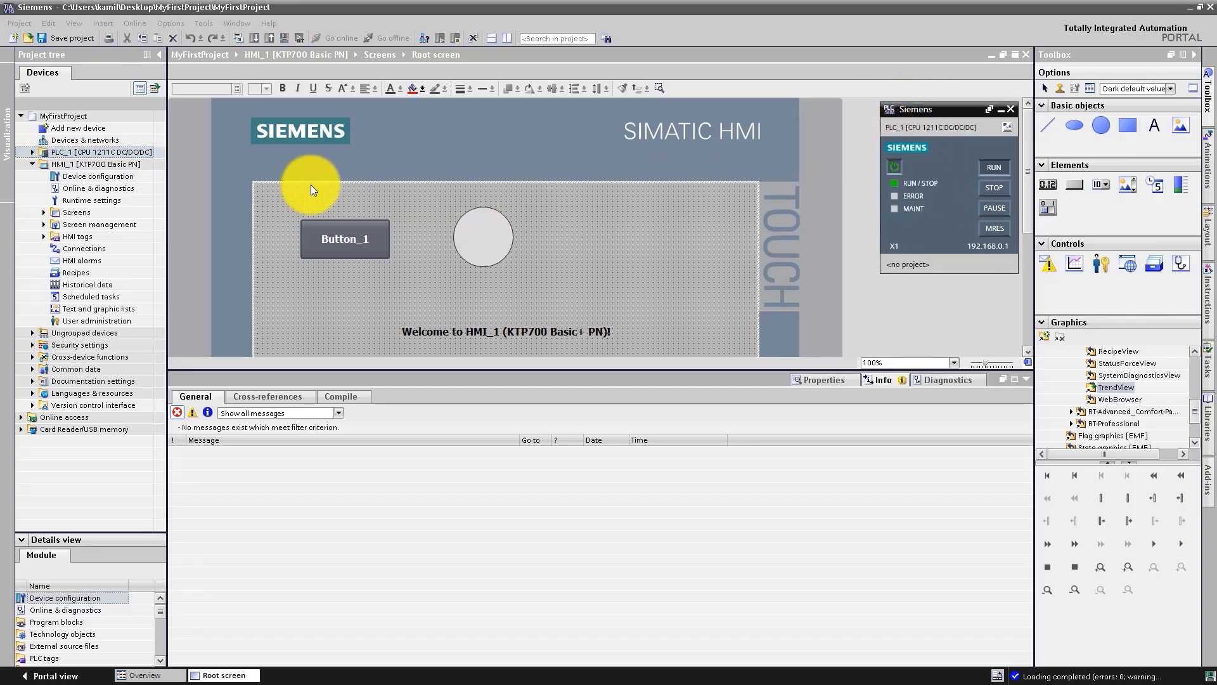
pyautogui.click(69, 168)
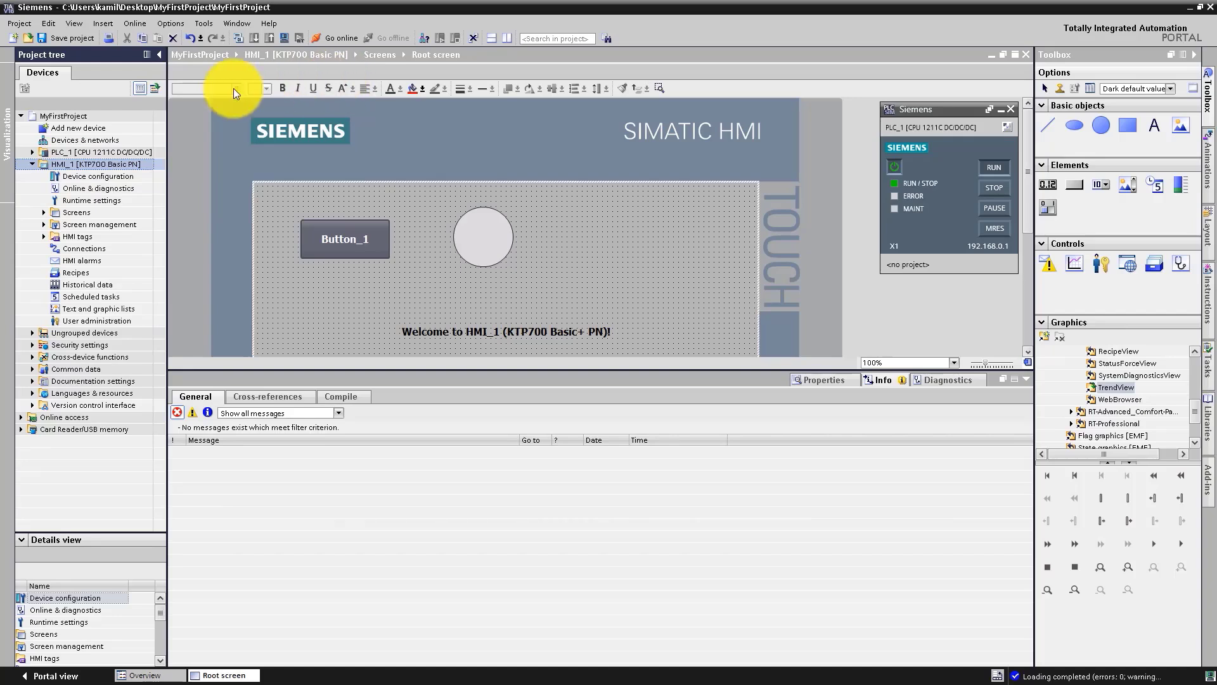
pyautogui.click(95, 175)
pyautogui.click(86, 165)
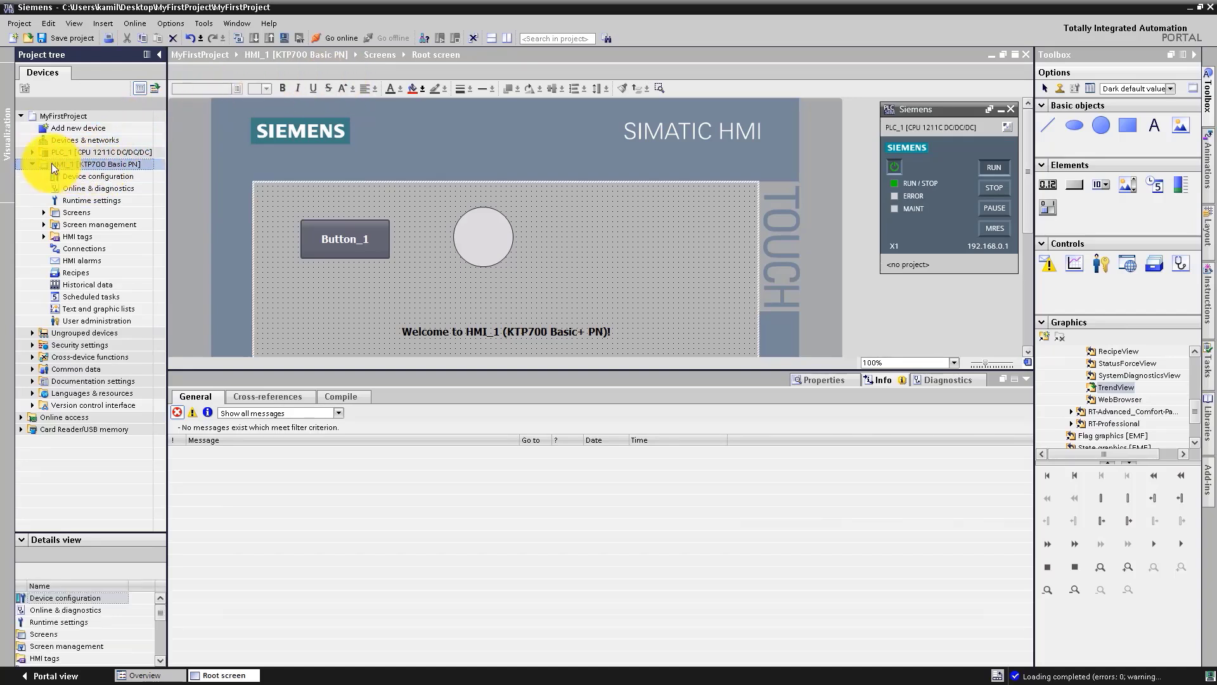
# Compile HMI_1 into the RT Simulator and move the simulator window aside.
pyautogui.click(286, 39)
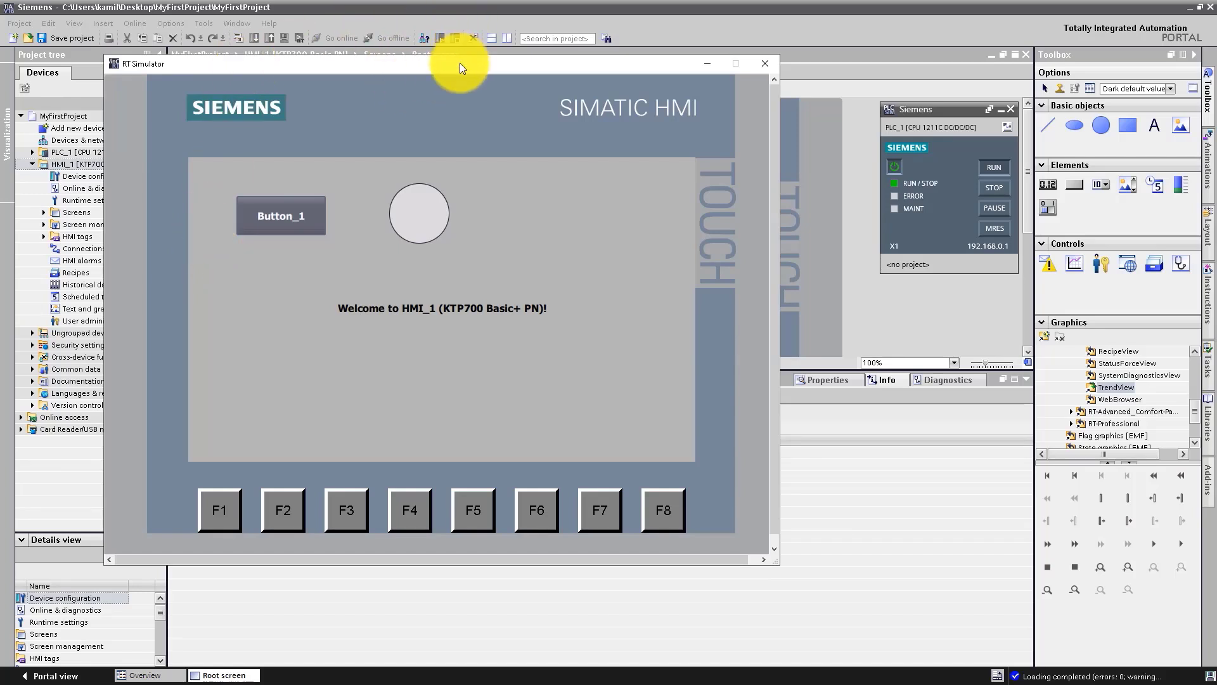
pyautogui.moveTo(460, 63); pyautogui.dragTo(890, 85)
# Snap TIA Portal to the left half and the HMI simulator to the right, collapsing the toolbox.
pyautogui.click(564, 5)
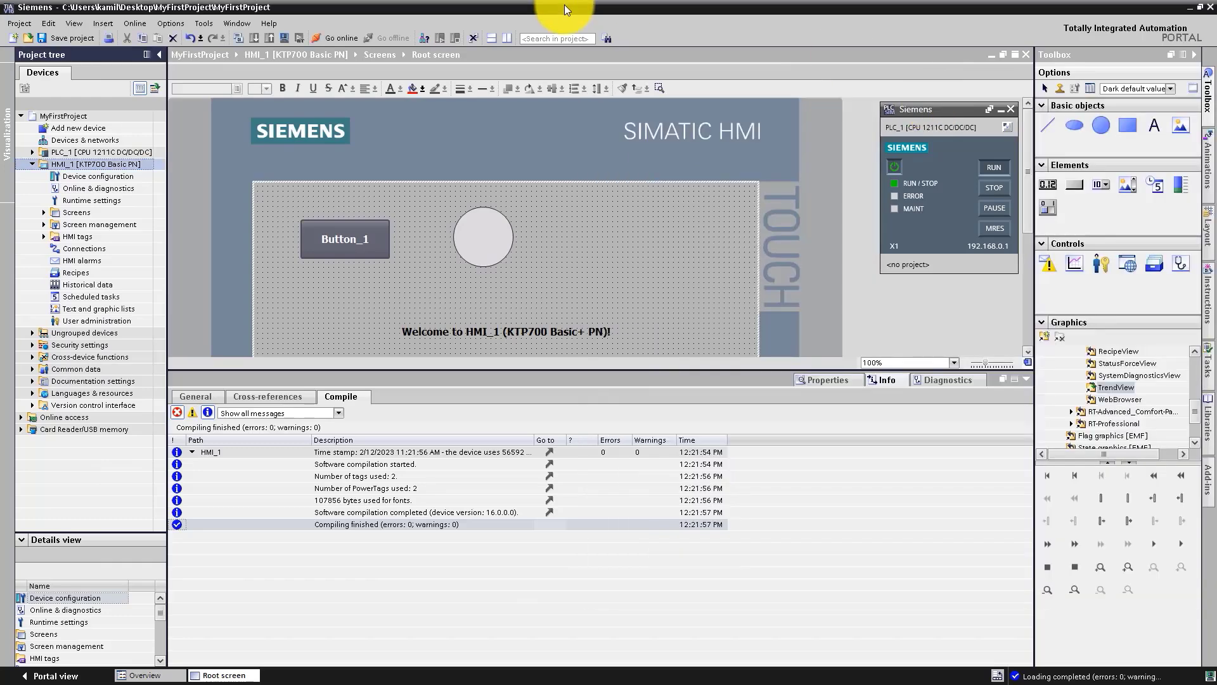
pyautogui.press('super+Left')
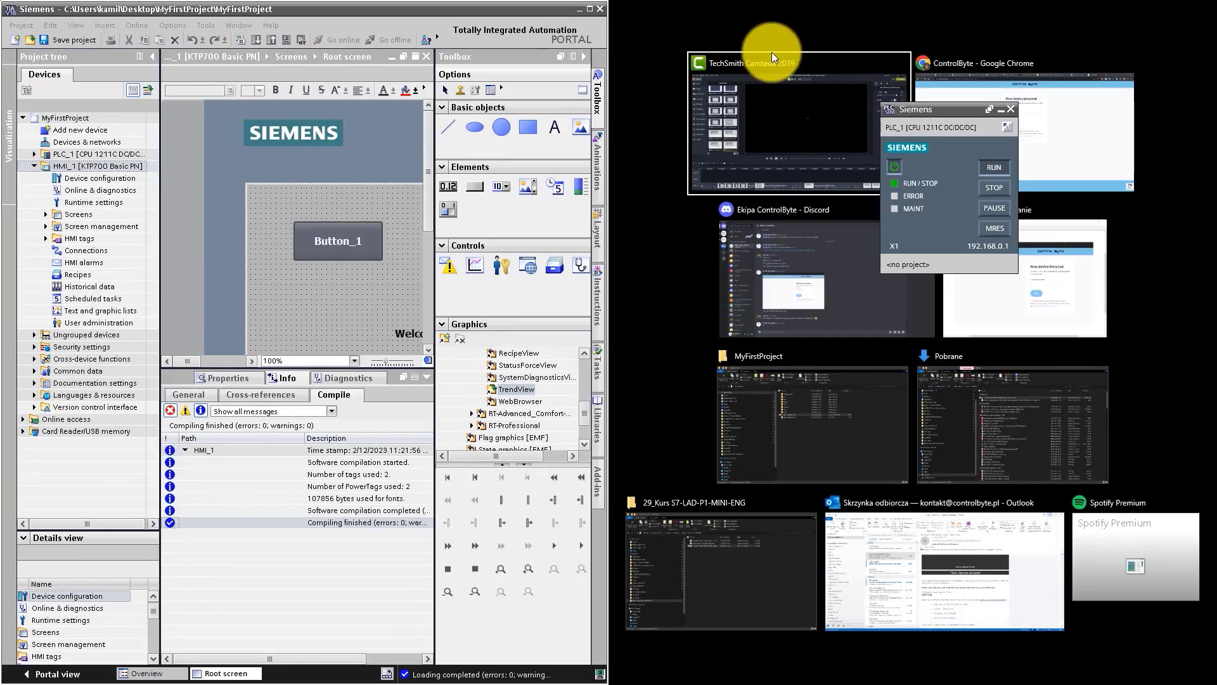
pyautogui.click(635, 32)
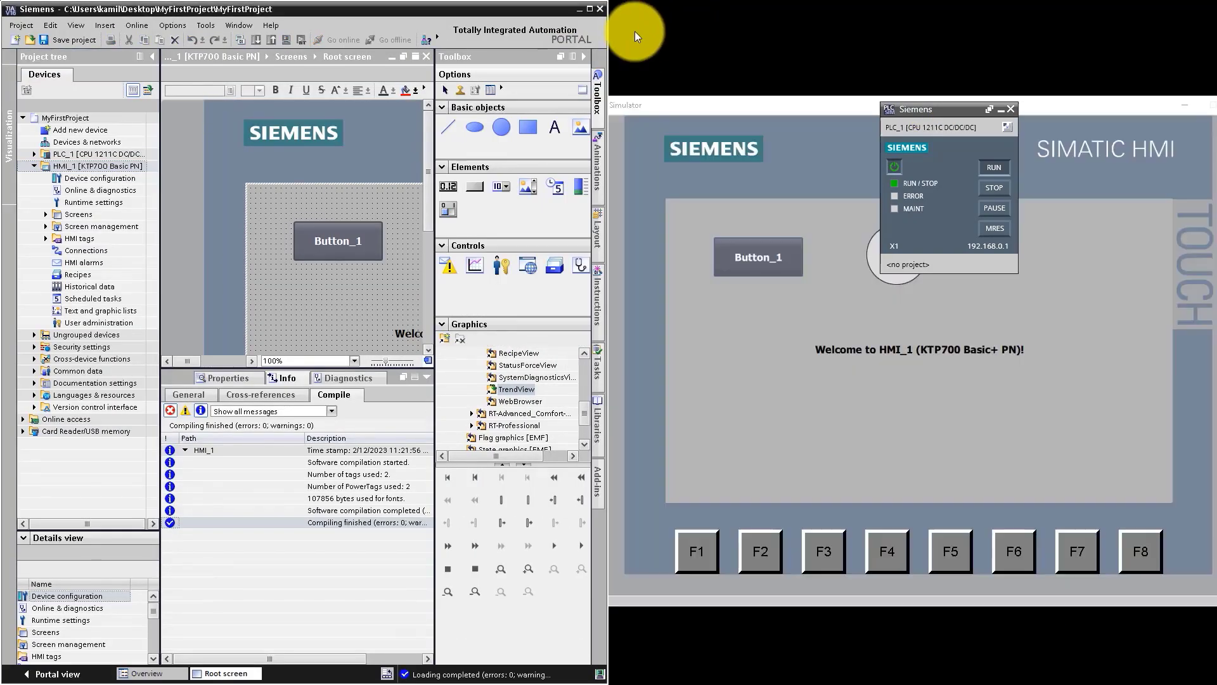
pyautogui.click(582, 58)
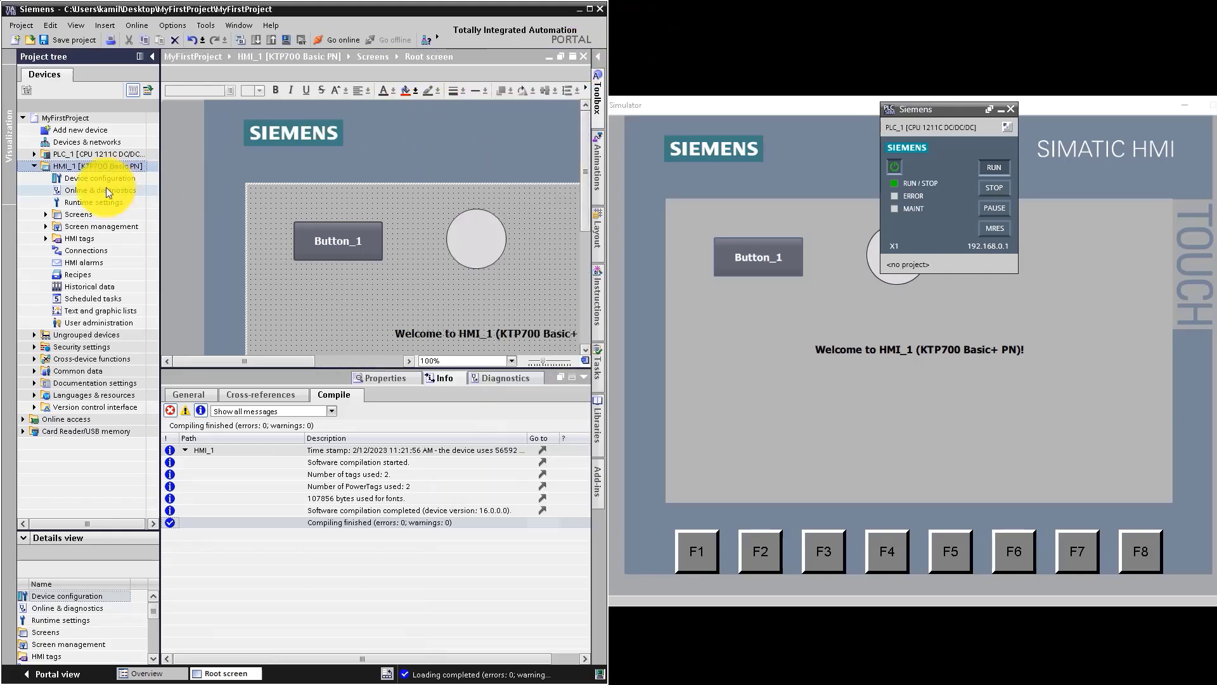
# Open PLC_1's Main [OB1] at 120% zoom with monitoring on, and rearrange the simulator panels.
pyautogui.click(33, 154)
pyautogui.click(46, 190)
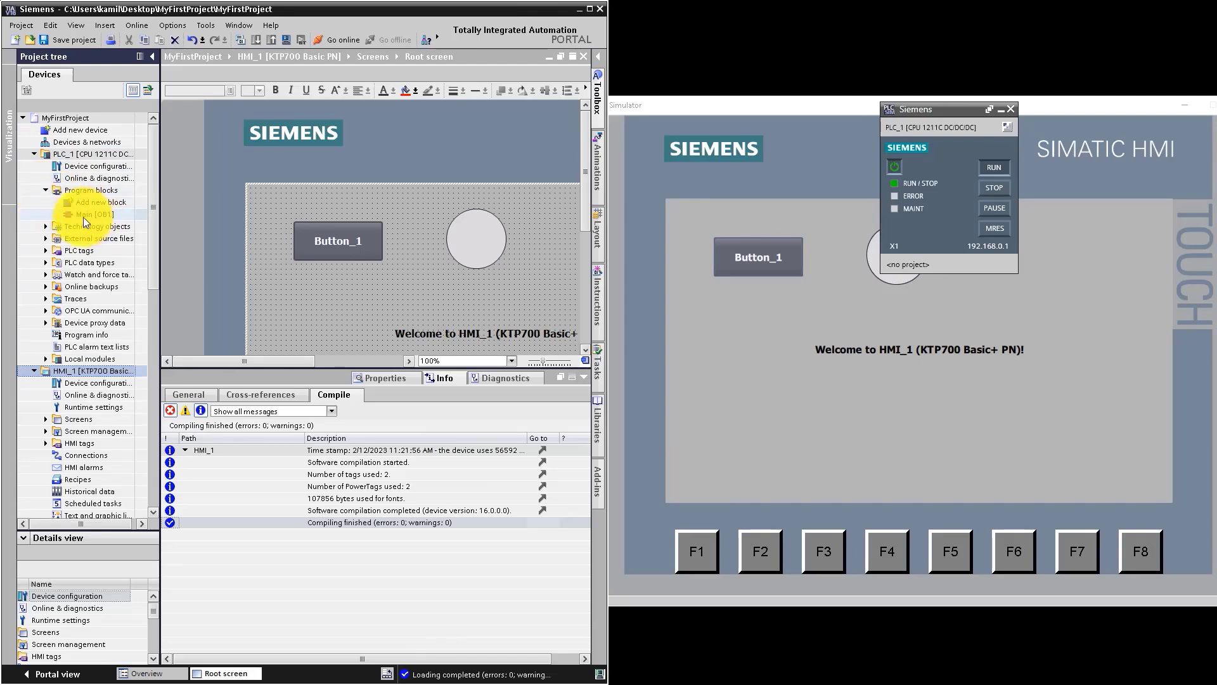
pyautogui.click(108, 215)
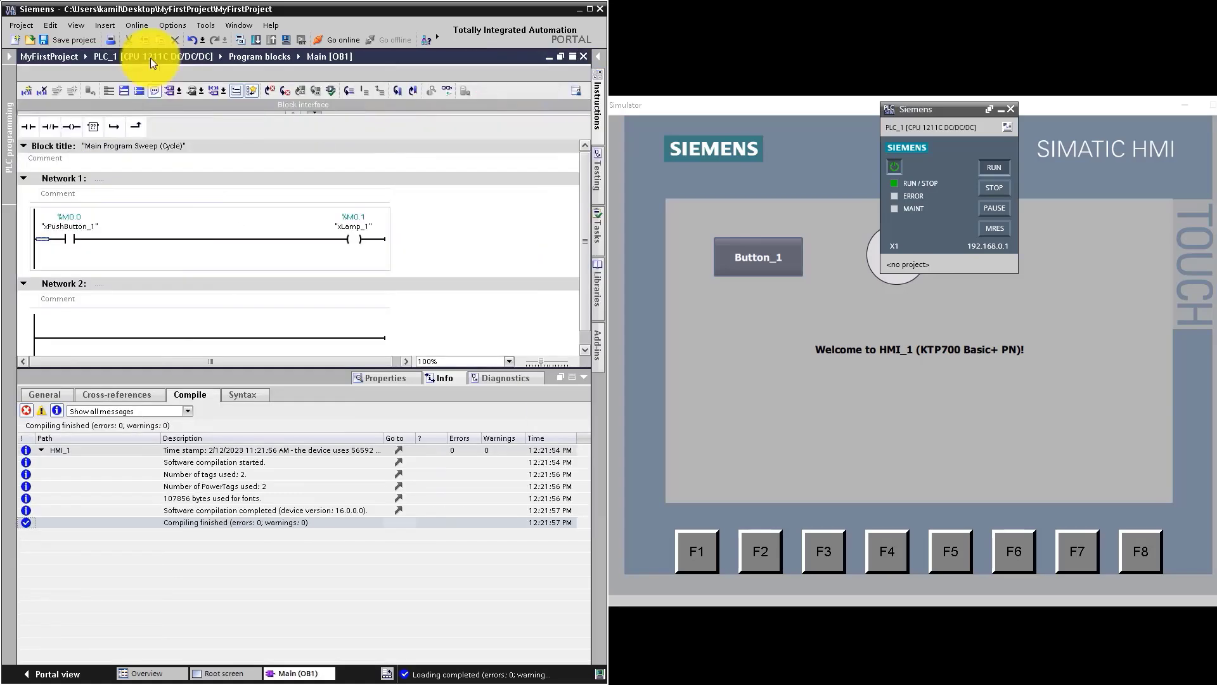
pyautogui.click(581, 381)
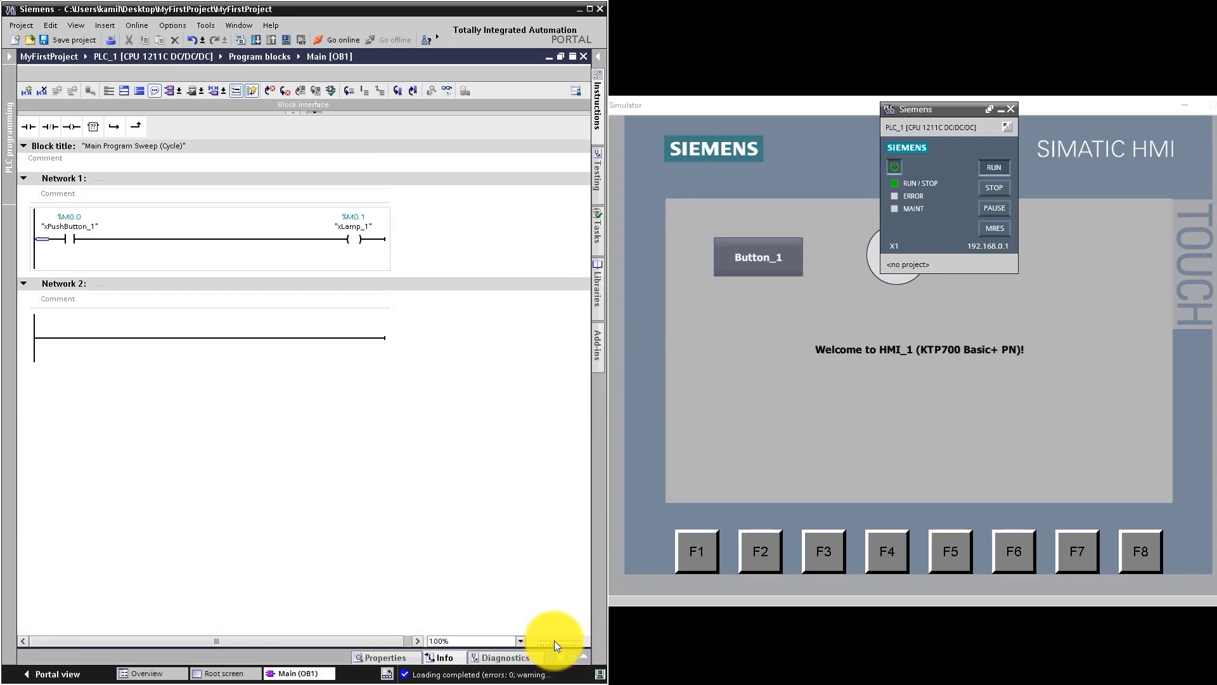
pyautogui.moveTo(556, 642); pyautogui.dragTo(560, 641)
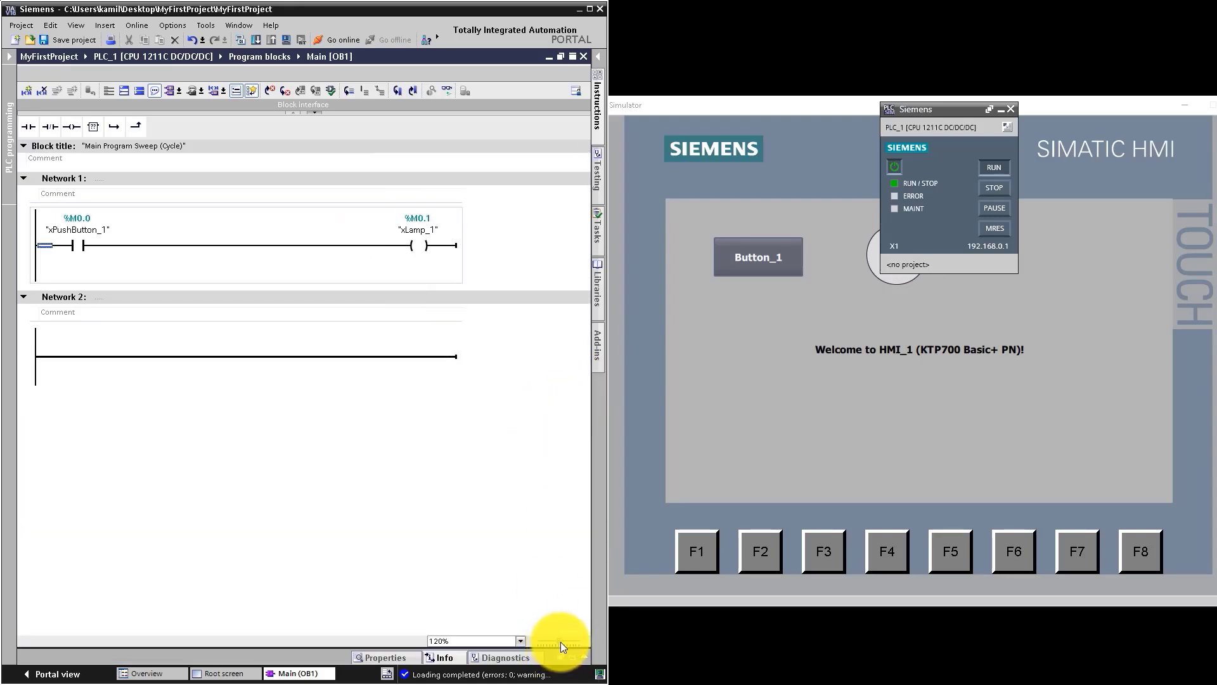
pyautogui.click(449, 88)
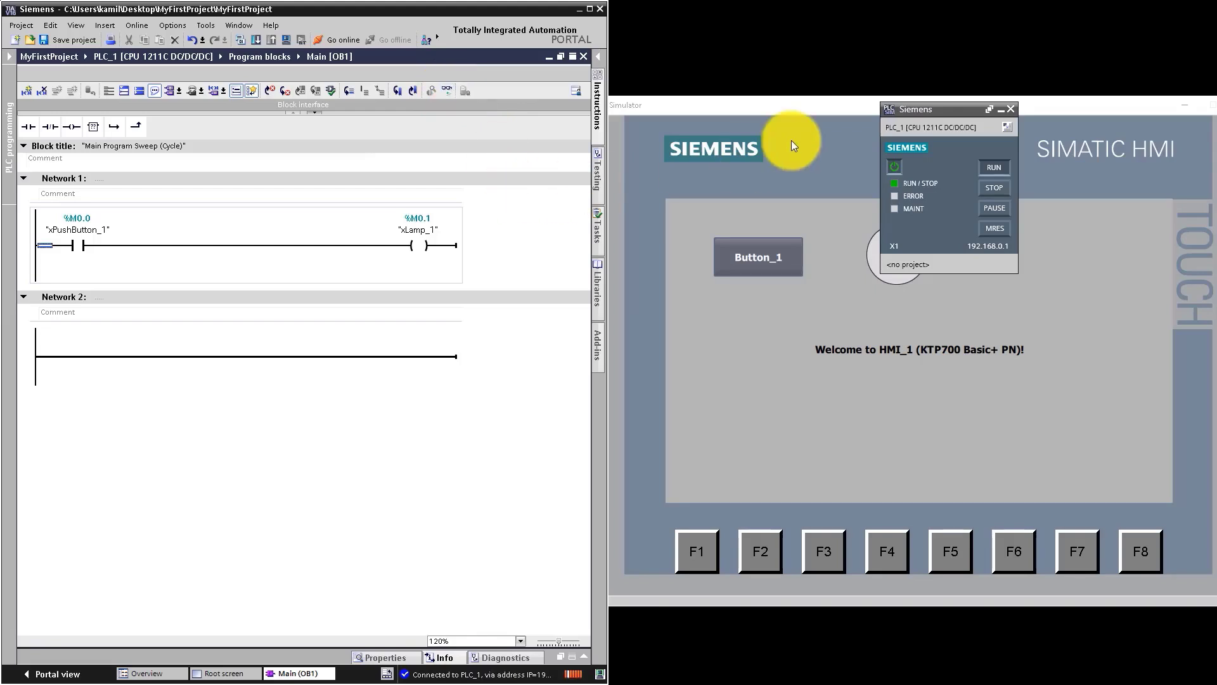
pyautogui.moveTo(957, 110)
pyautogui.mouseDown()
pyautogui.moveTo(1045, 568)
pyautogui.moveTo(1122, 638)
pyautogui.mouseUp()
pyautogui.moveTo(815, 105)
pyautogui.mouseDown()
pyautogui.moveTo(856, 66)
pyautogui.moveTo(844, 66)
pyautogui.mouseUp()
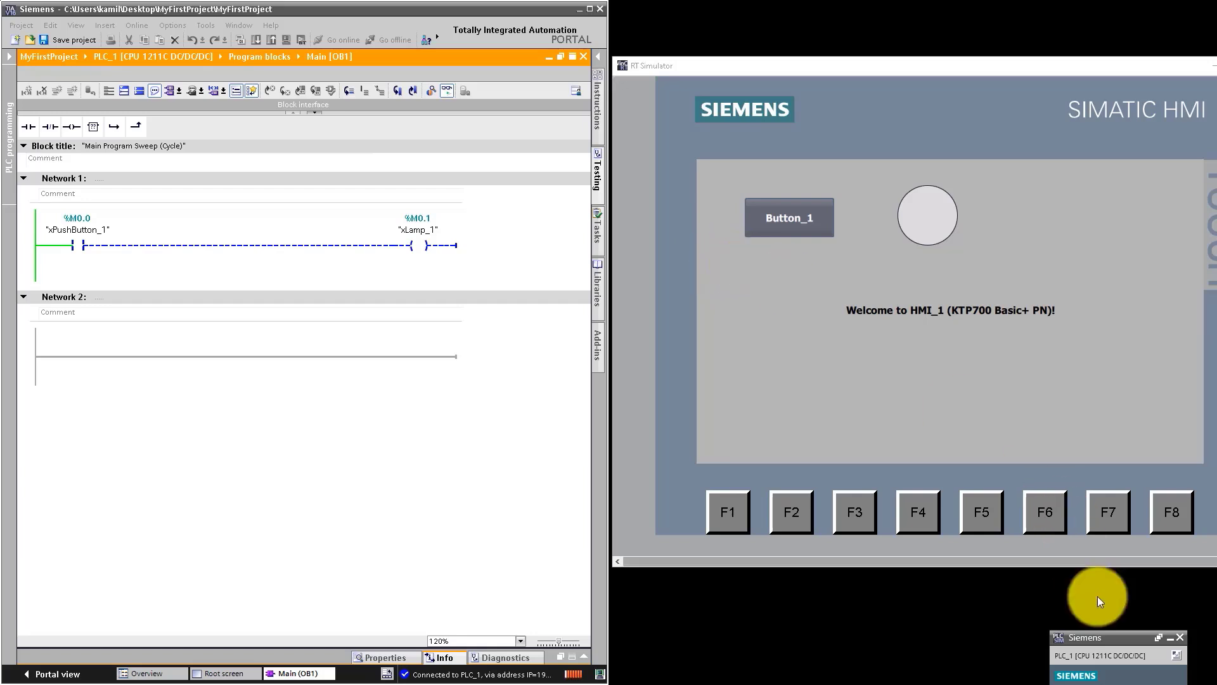
# Hold Button_1 in the RT Simulator to light the lamp green, then release it to grey.
pyautogui.moveTo(1111, 638); pyautogui.dragTo(1120, 530)
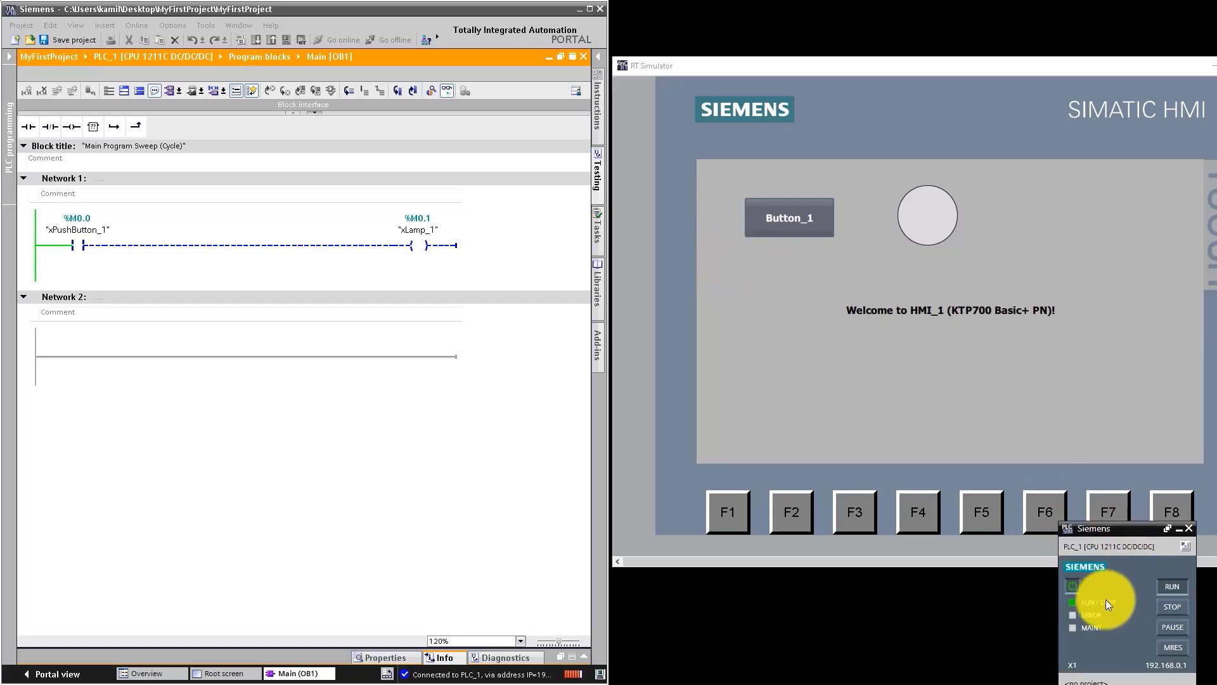
pyautogui.click(787, 66)
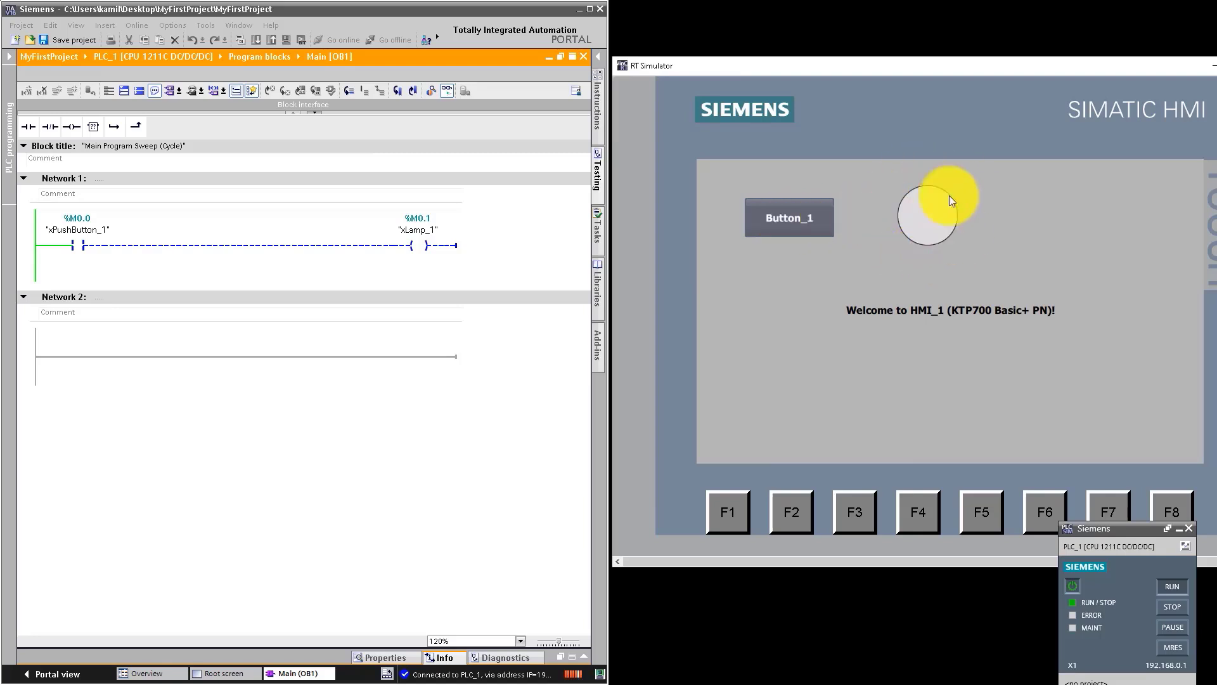
pyautogui.click(784, 221)
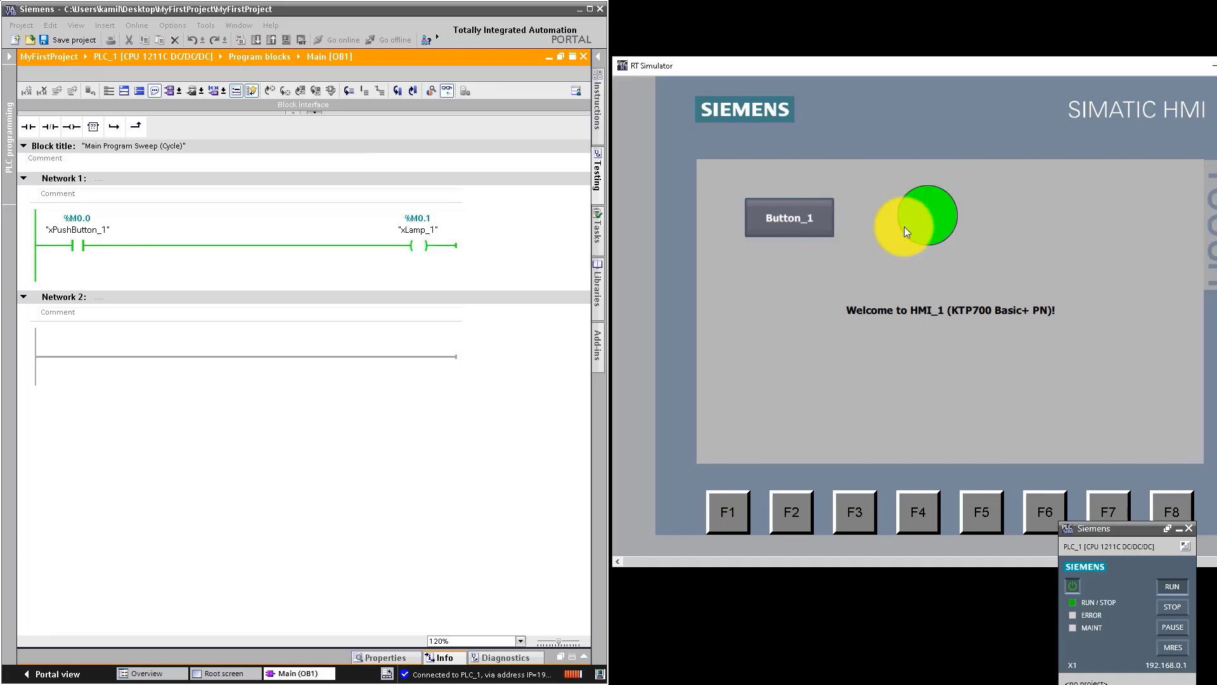
pyautogui.moveTo(764, 226); pyautogui.dragTo(783, 263)
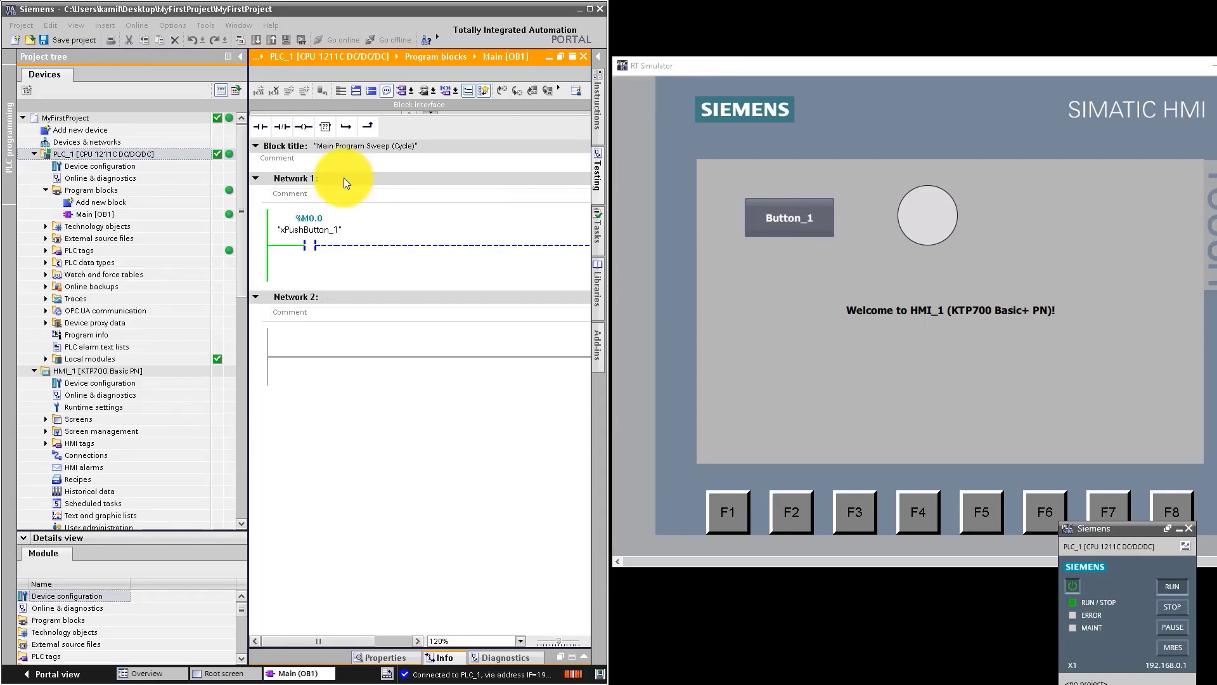
# Select HMI_1 and resize the project tree beside Network 1's ladder.
pyautogui.click(85, 153)
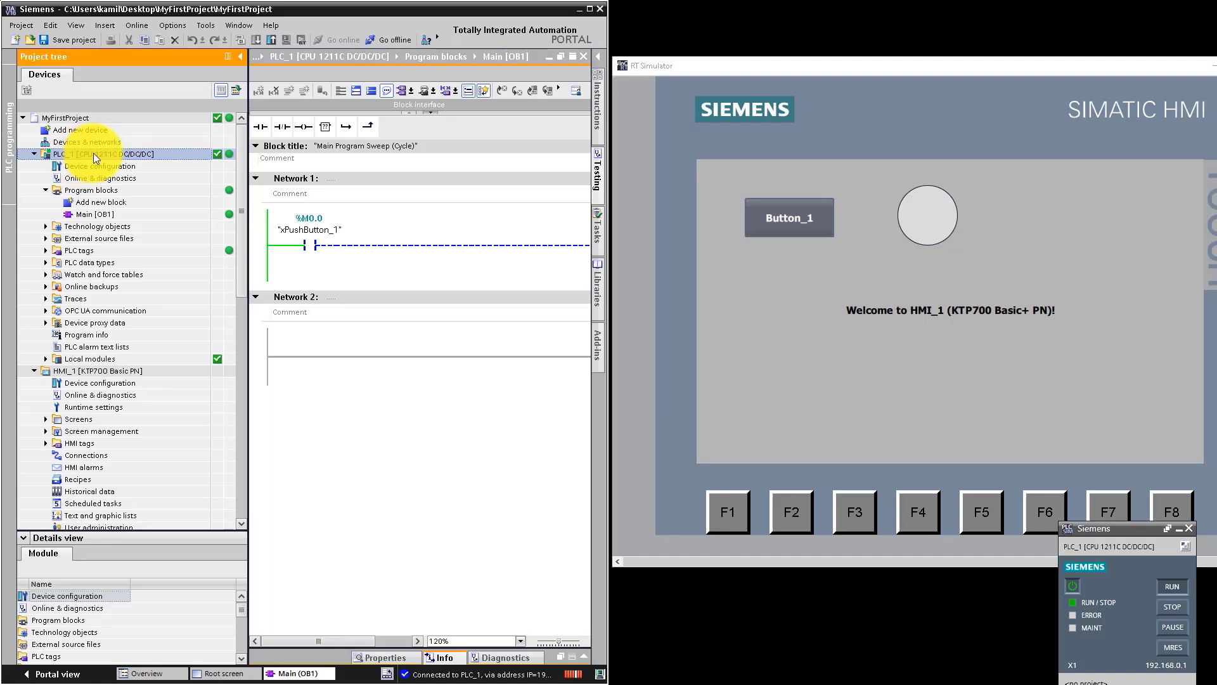
pyautogui.click(78, 372)
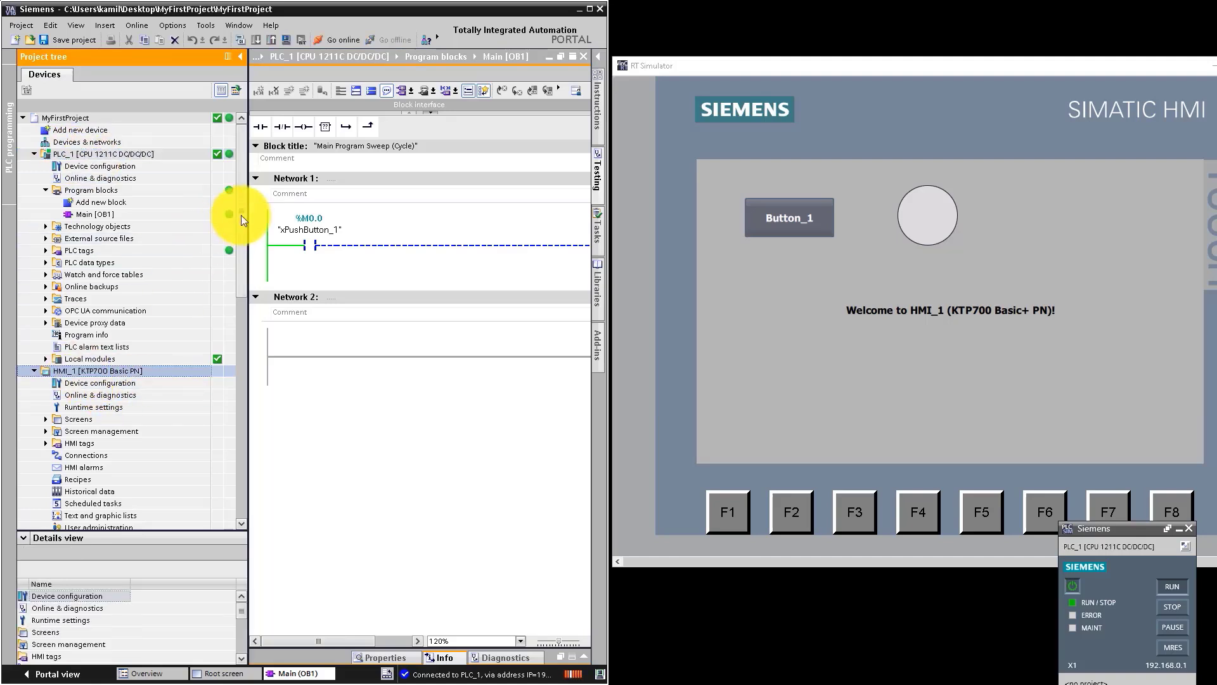
pyautogui.moveTo(249, 215); pyautogui.dragTo(126, 216)
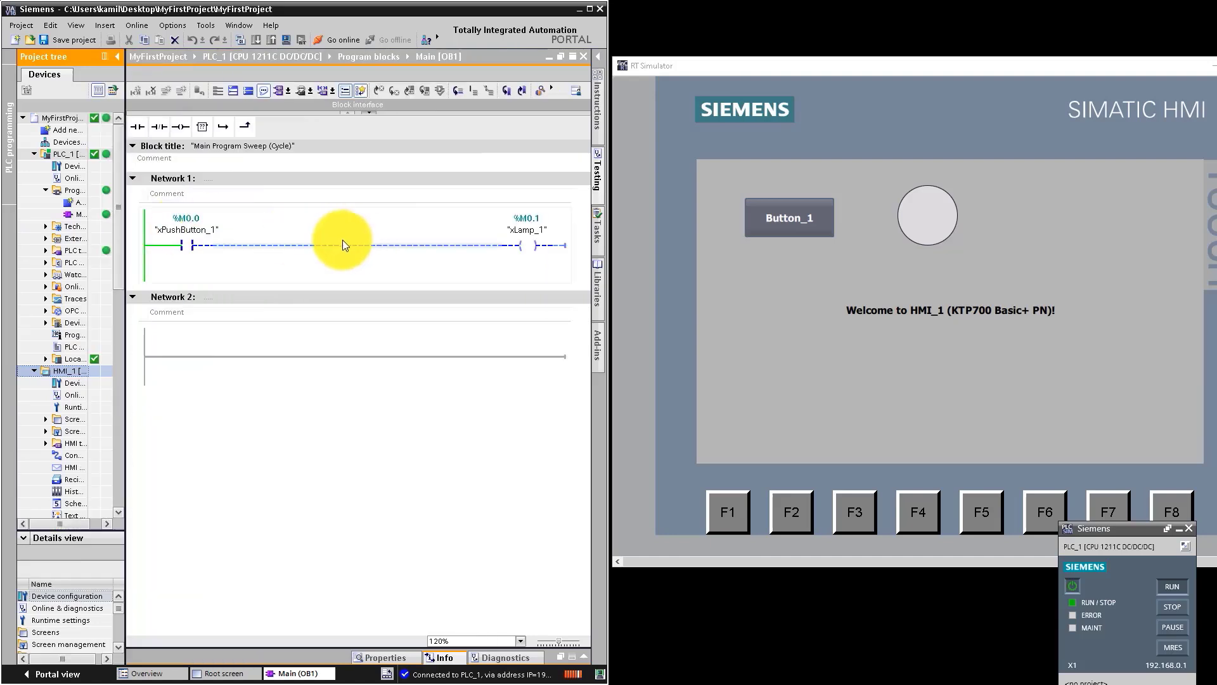
pyautogui.click(177, 263)
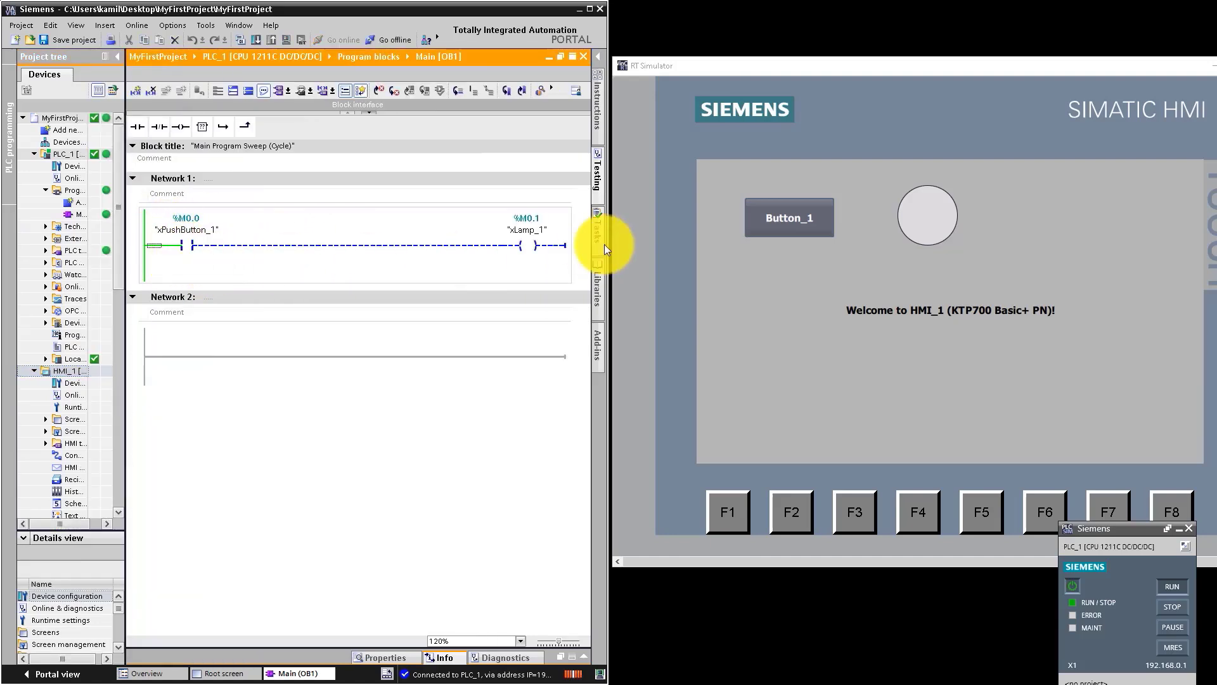
pyautogui.moveTo(126, 238); pyautogui.dragTo(168, 237)
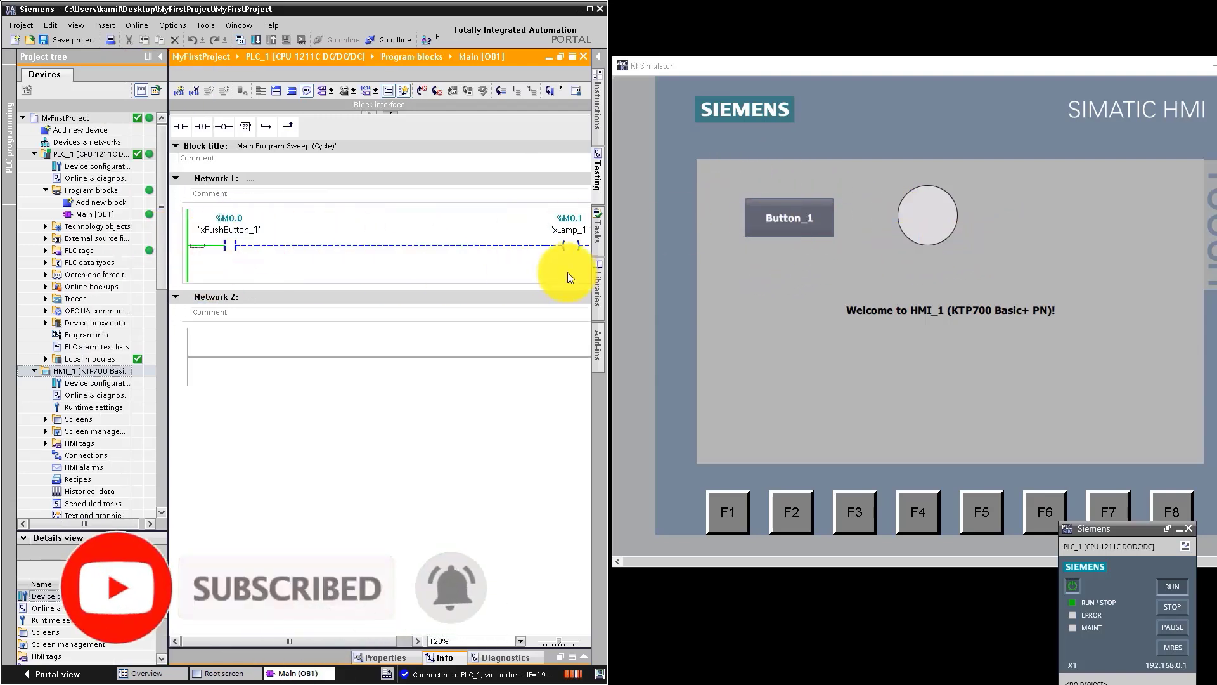
# Press Button_1 again to relight the lamp green and energise Network 1.
pyautogui.click(782, 218)
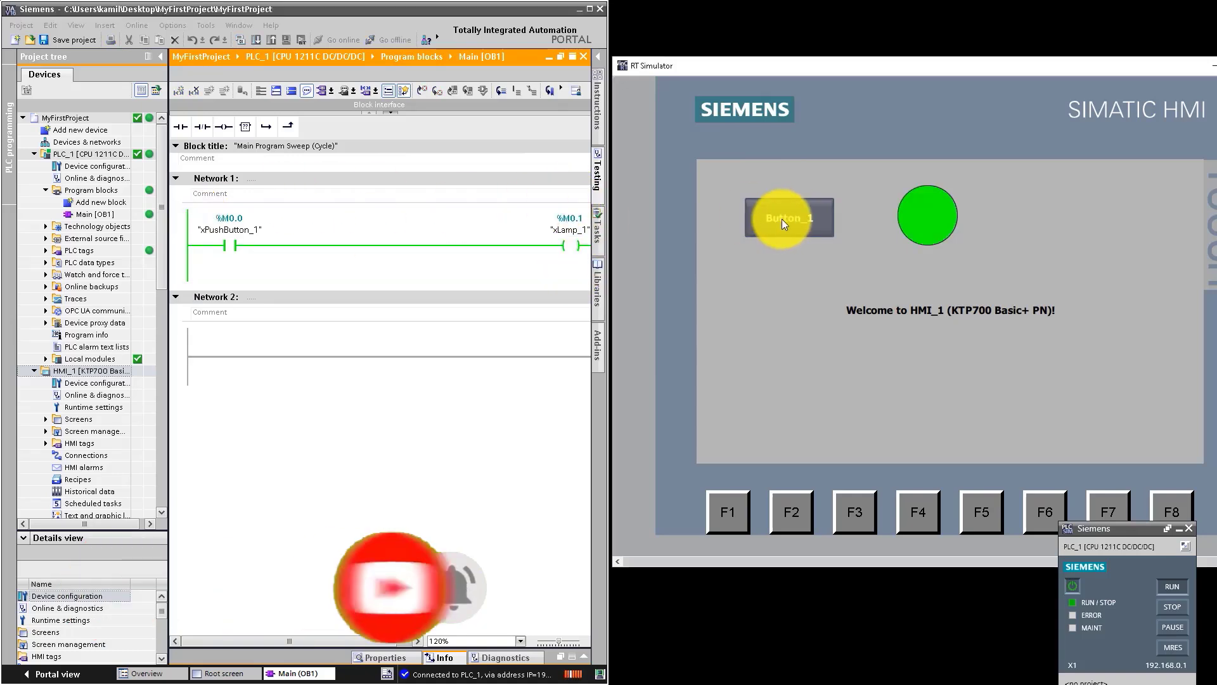
pyautogui.click(781, 222)
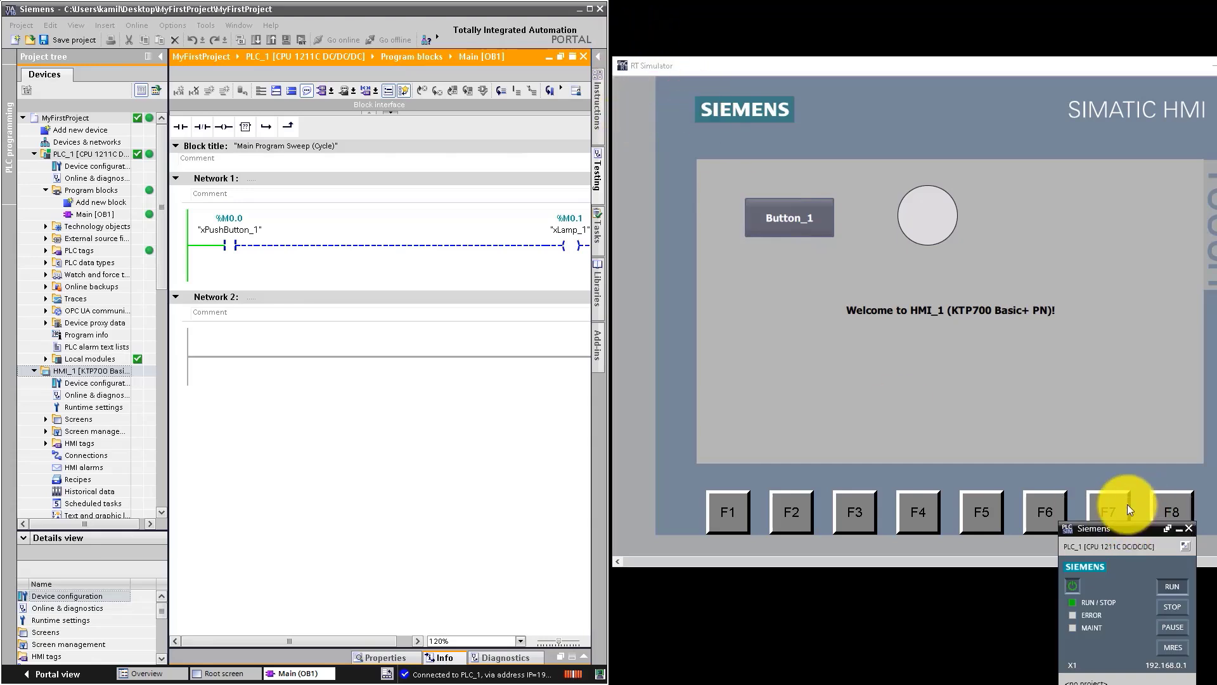
pyautogui.moveTo(1131, 525); pyautogui.dragTo(1128, 504)
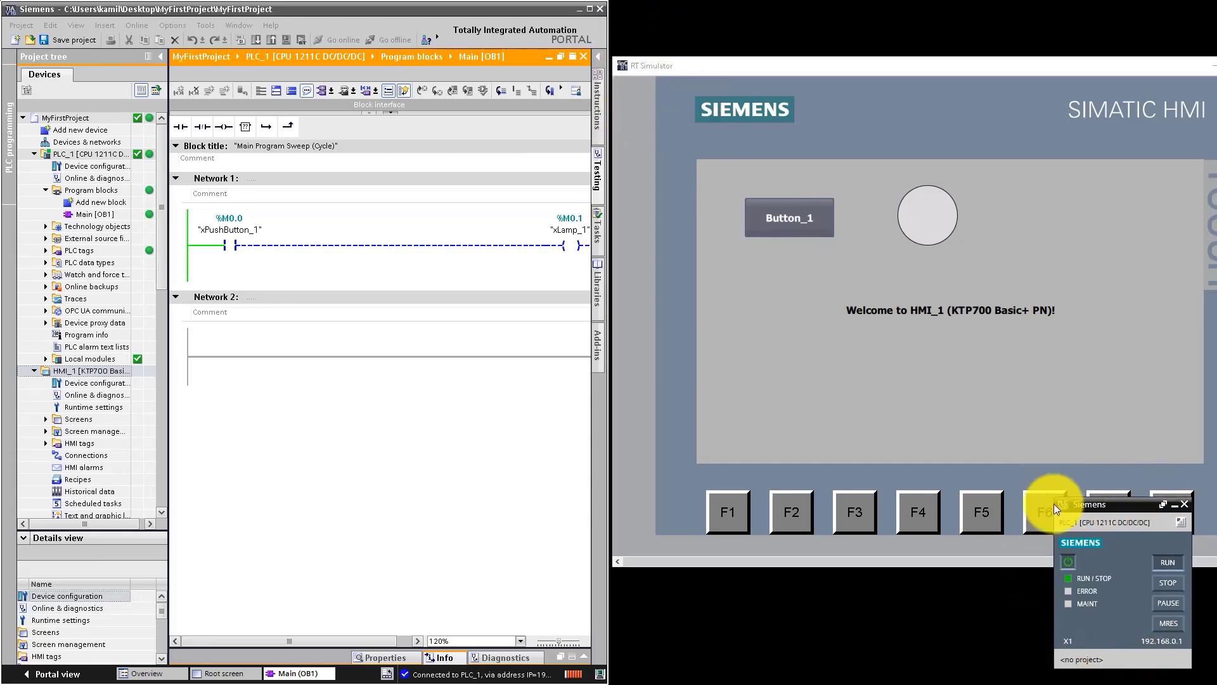